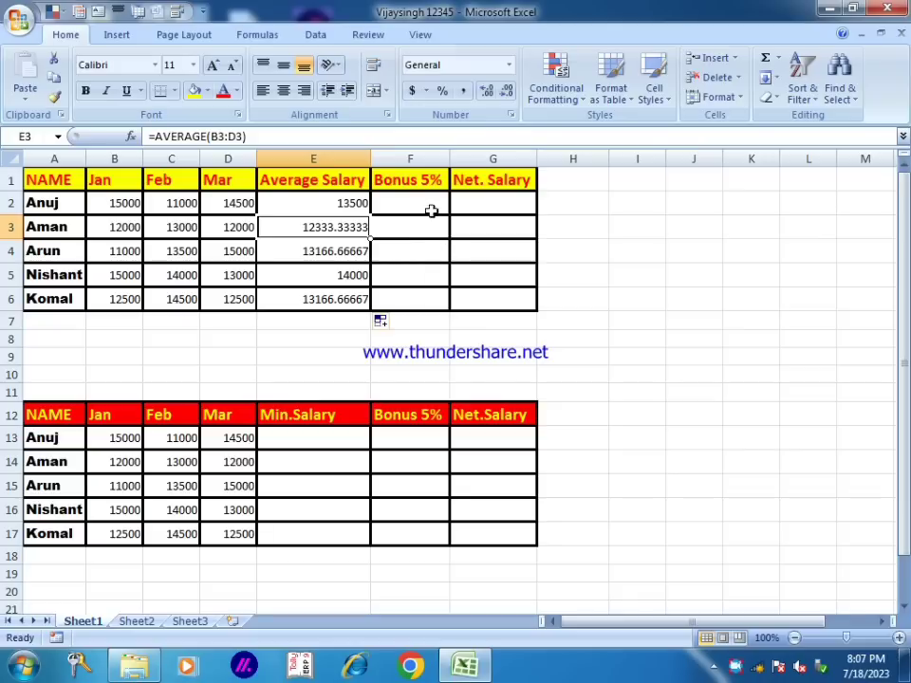
# Reduce the average salaries in cells E3 and E4 to two decimal places
pyautogui.click(509, 90)
pyautogui.click(509, 90)
pyautogui.click(509, 90)
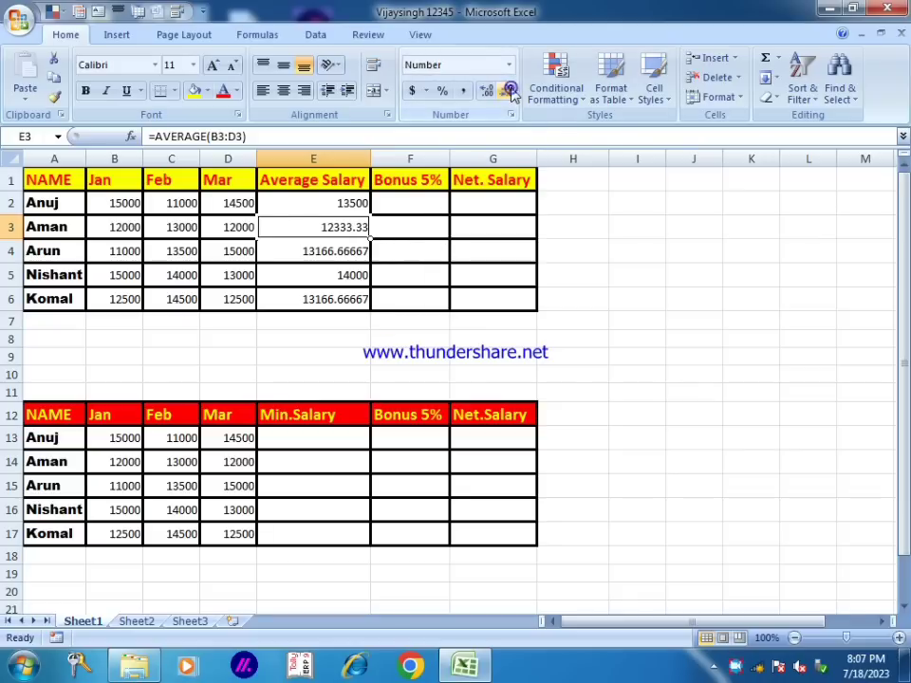
pyautogui.click(349, 252)
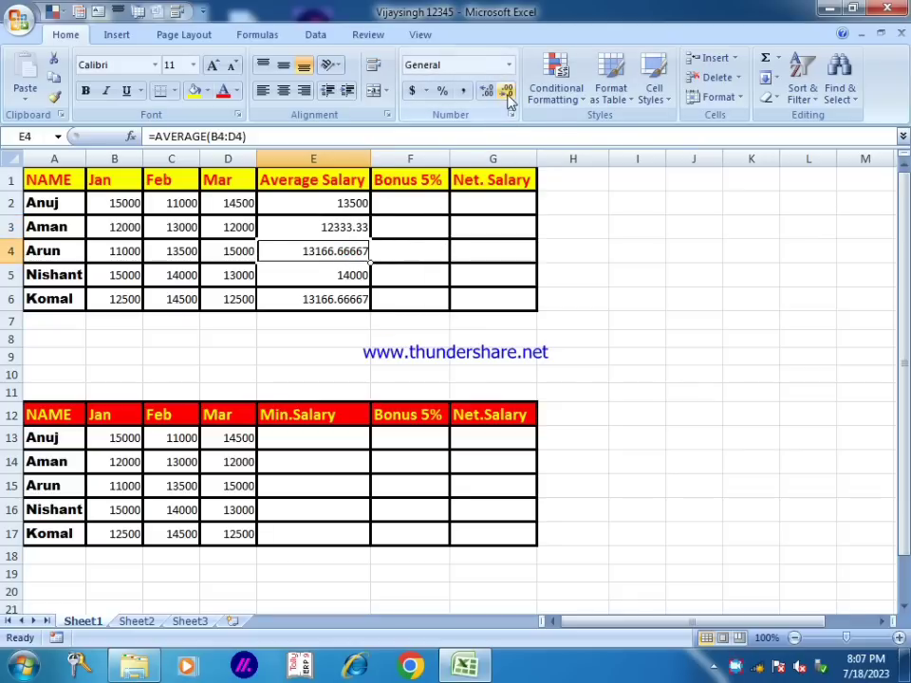
pyautogui.click(508, 90)
pyautogui.click(509, 90)
pyautogui.click(509, 90)
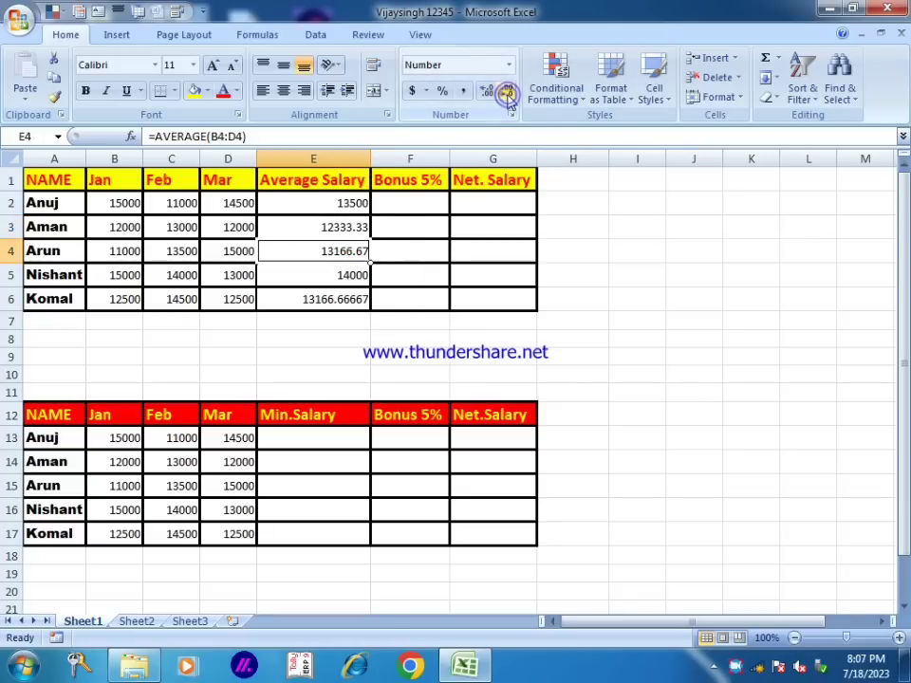
# Reduce the average salary in cell E6 to one decimal place
pyautogui.click(326, 300)
pyautogui.click(509, 90)
pyautogui.click(509, 90)
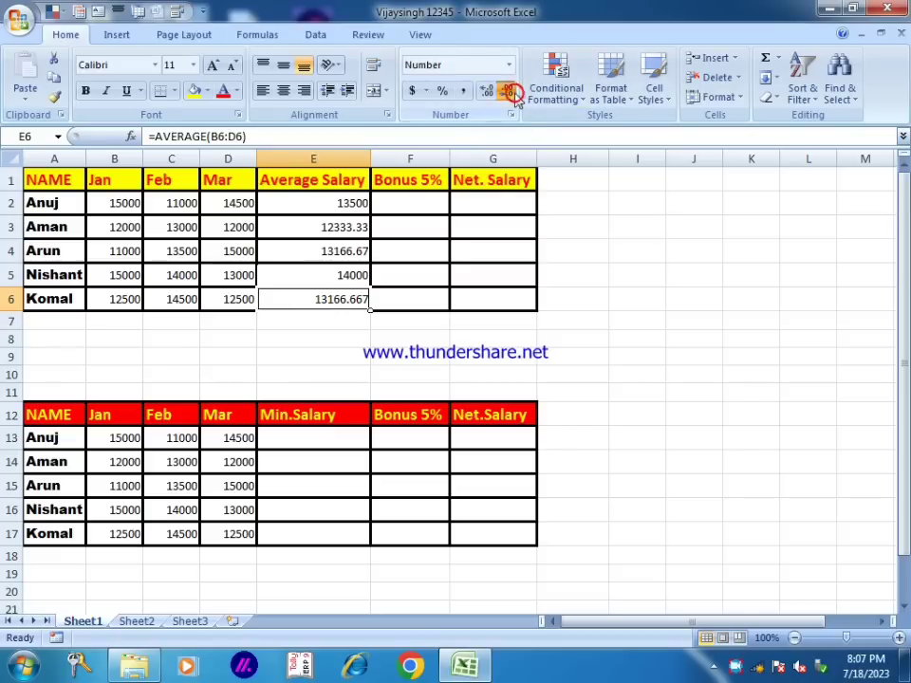
pyautogui.click(509, 90)
pyautogui.click(509, 90)
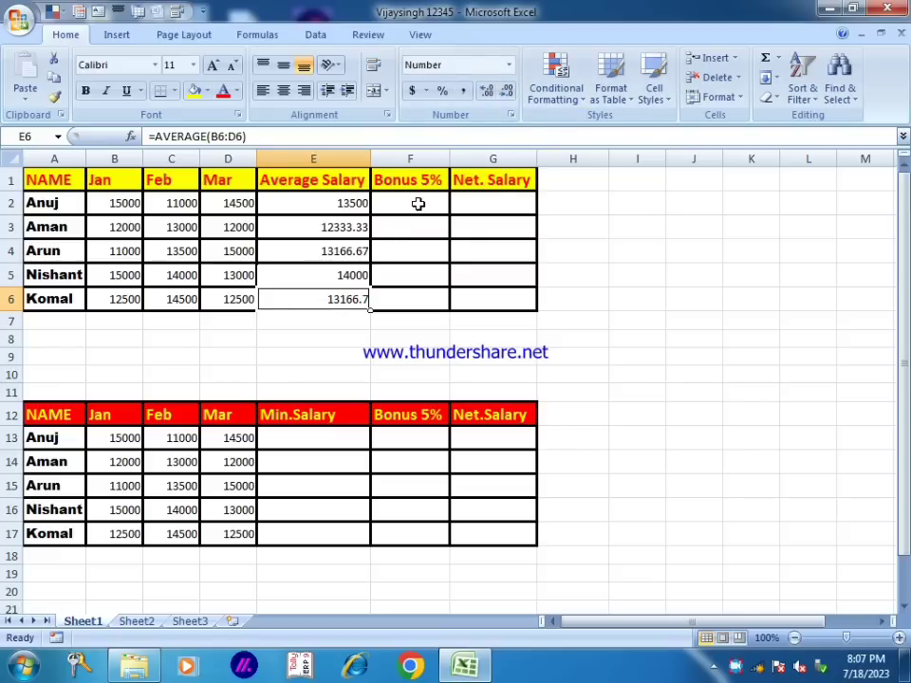
# Calculate the 5% bonus in cell F2 of the upper table with the formula =SUM(E2*5%)
pyautogui.click(418, 204)
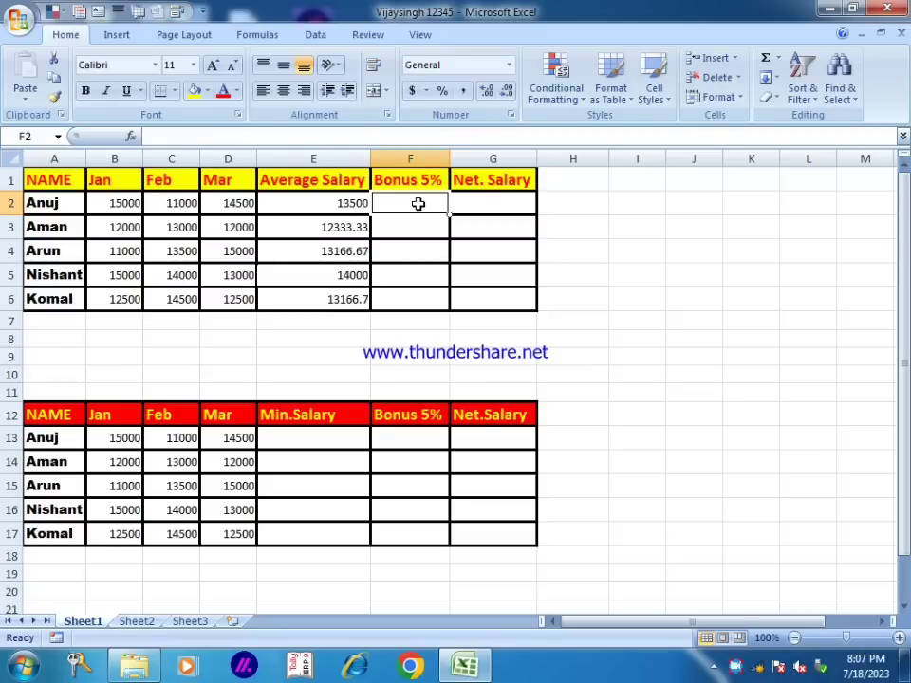
pyautogui.write('=')
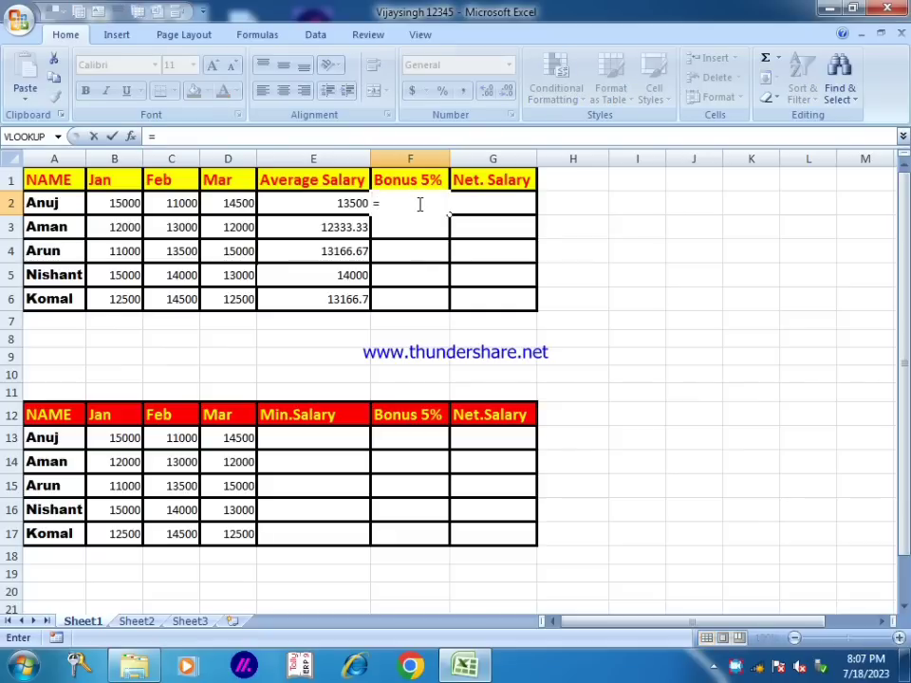
pyautogui.write('sum(')
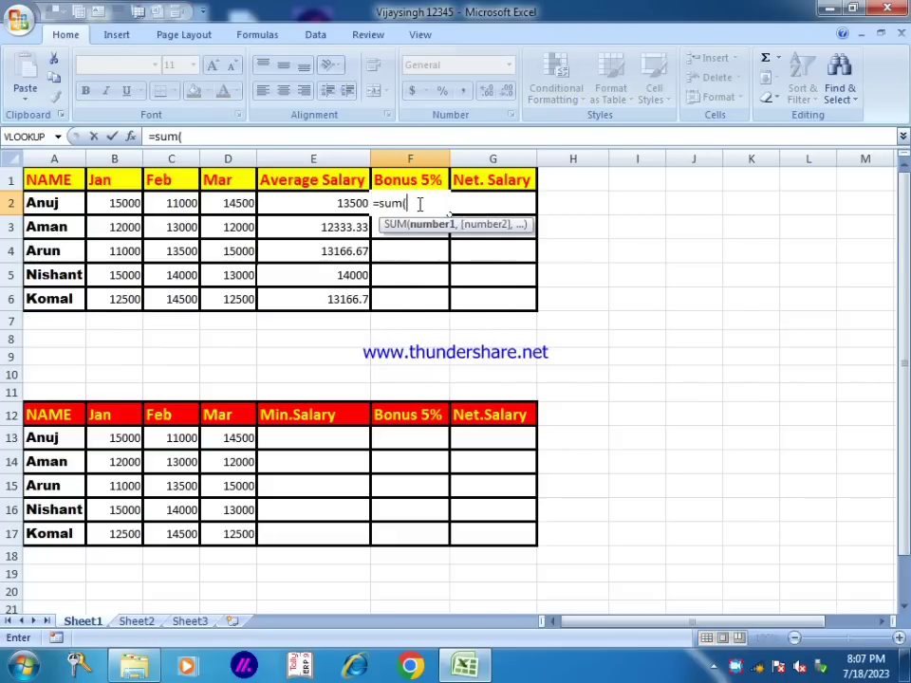
pyautogui.click(318, 203)
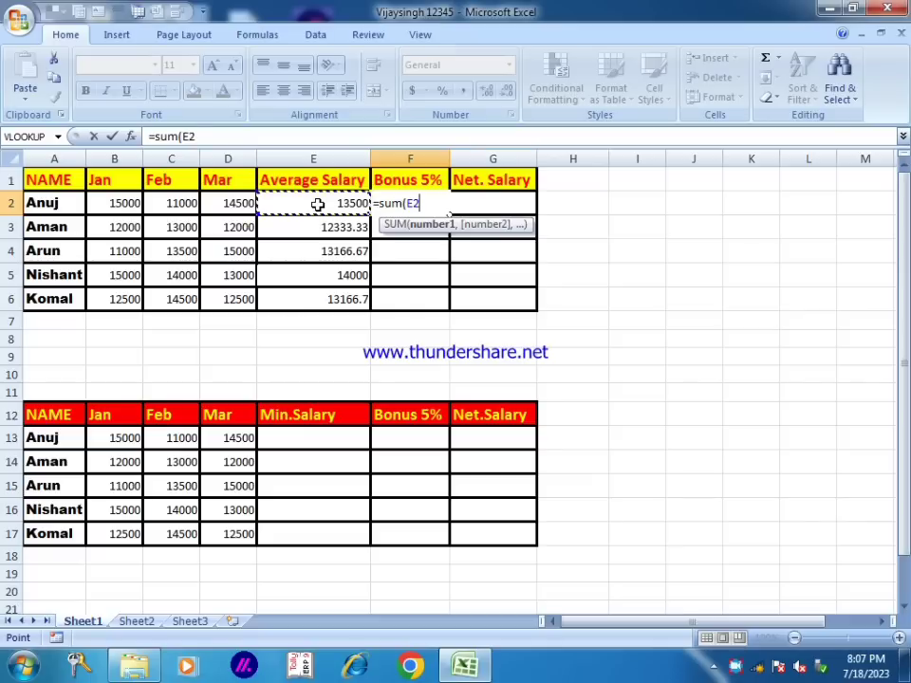
pyautogui.write('*5%)')
pyautogui.press('Return')
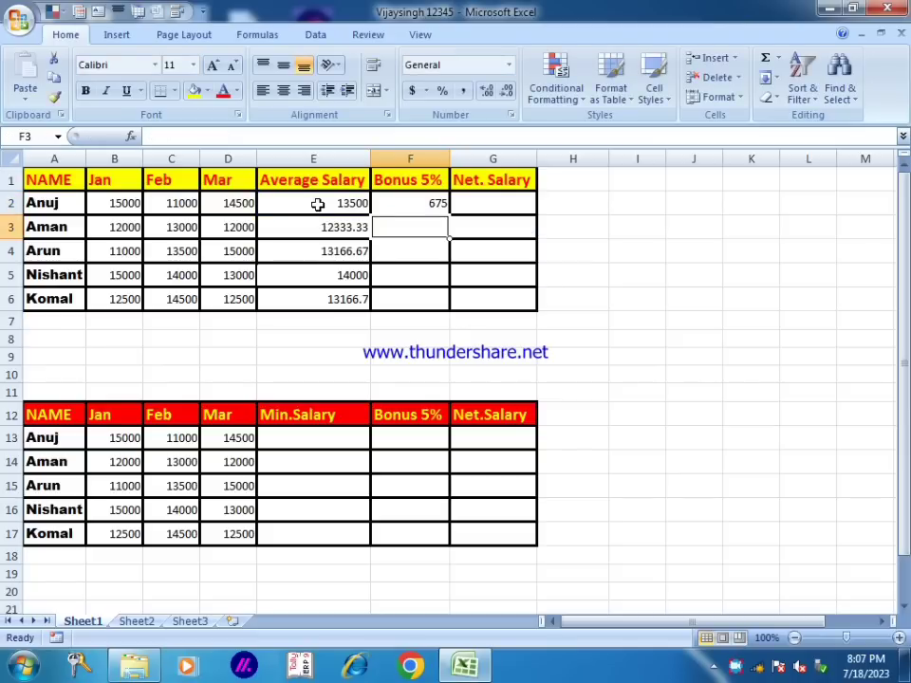
pyautogui.press('Up')
pyautogui.click(475, 255)
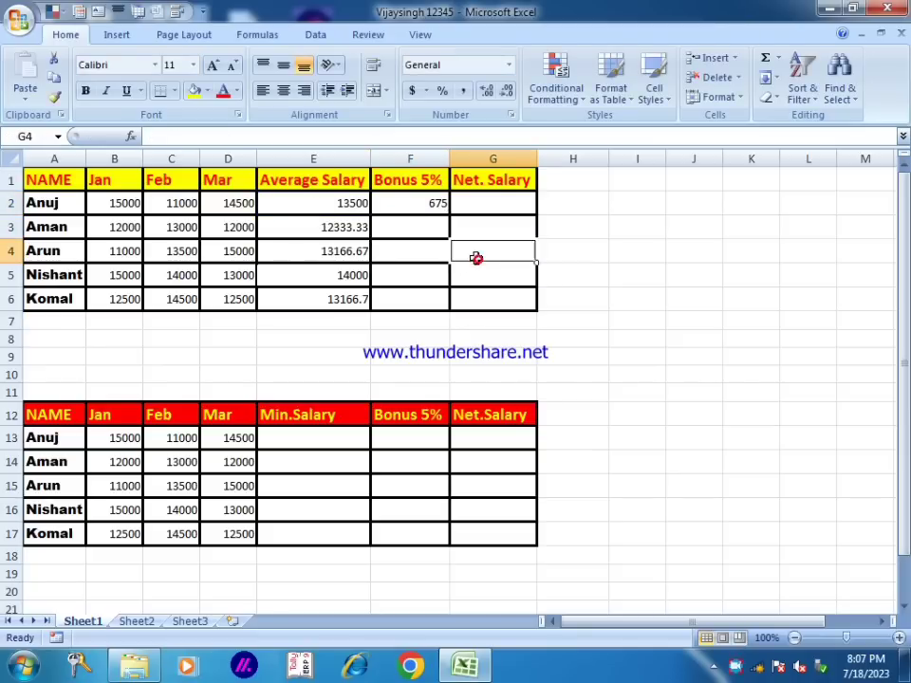
pyautogui.click(422, 203)
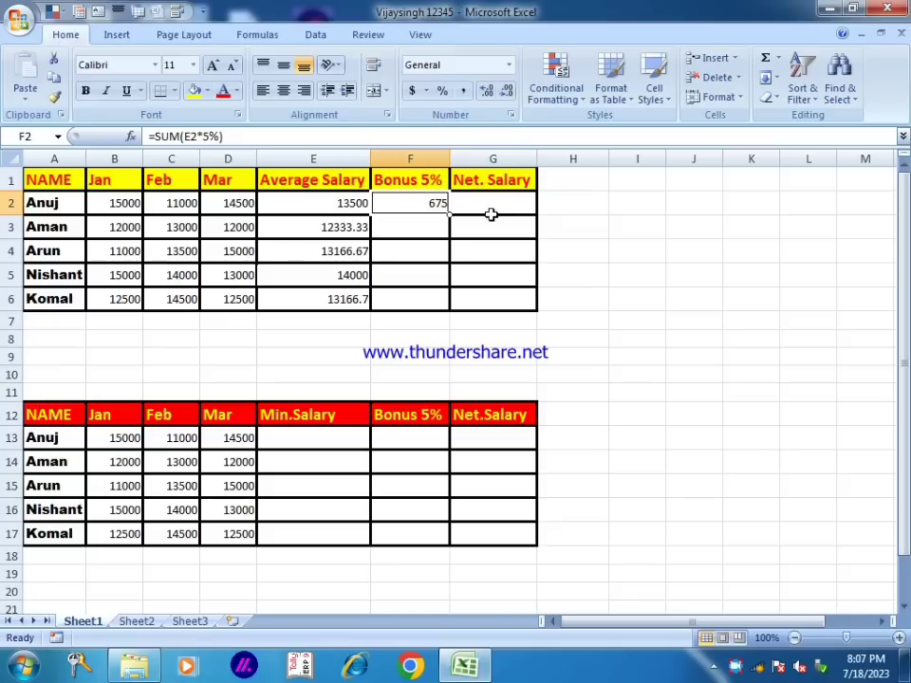
# Calculate the net salary in cell G2 of the upper table with the formula =SUM(B2:D2)+F2
pyautogui.click(491, 196)
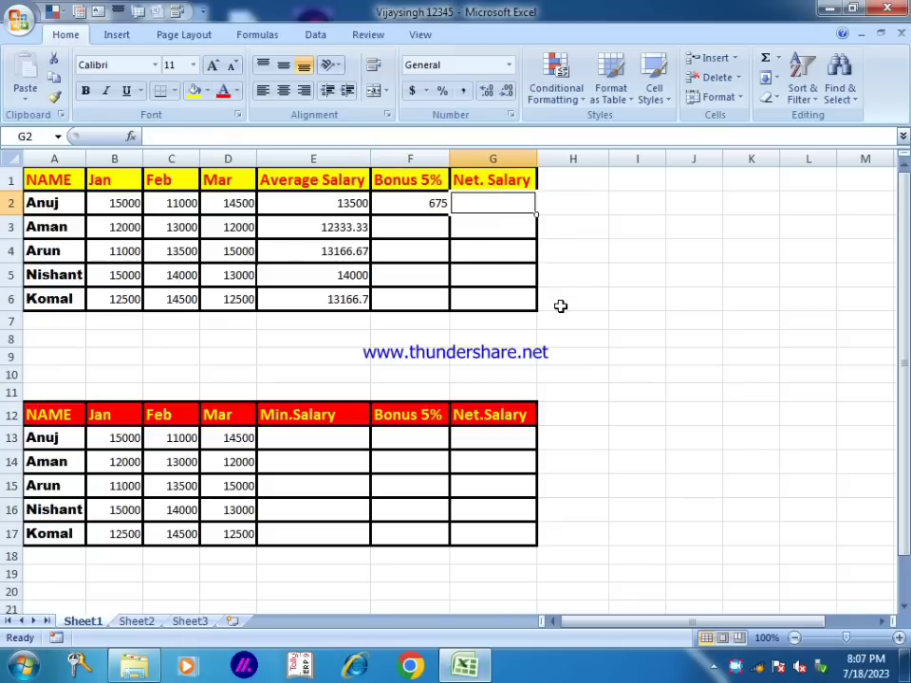
pyautogui.write('=')
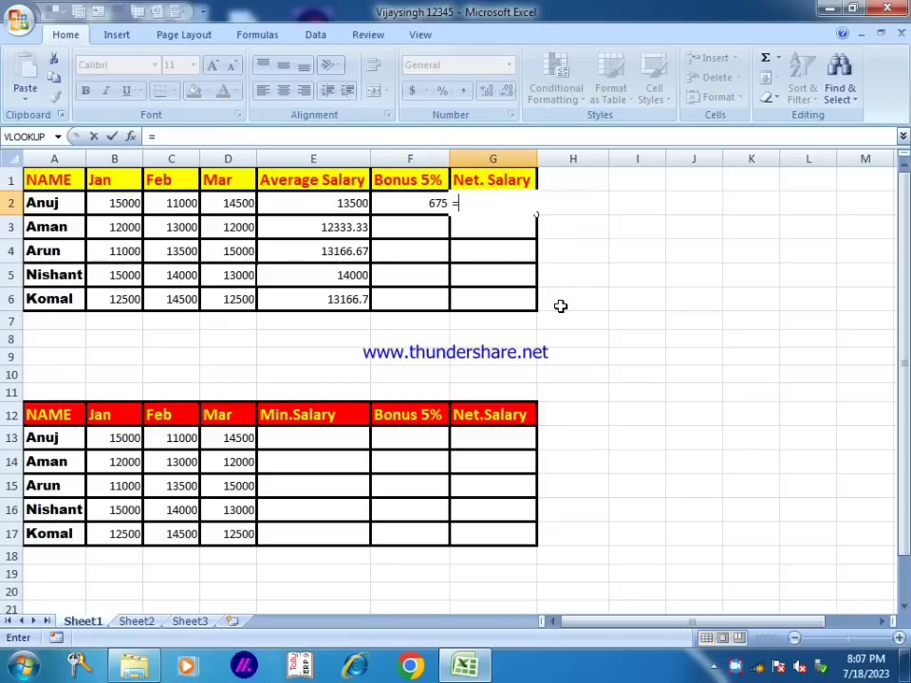
pyautogui.write('sum(')
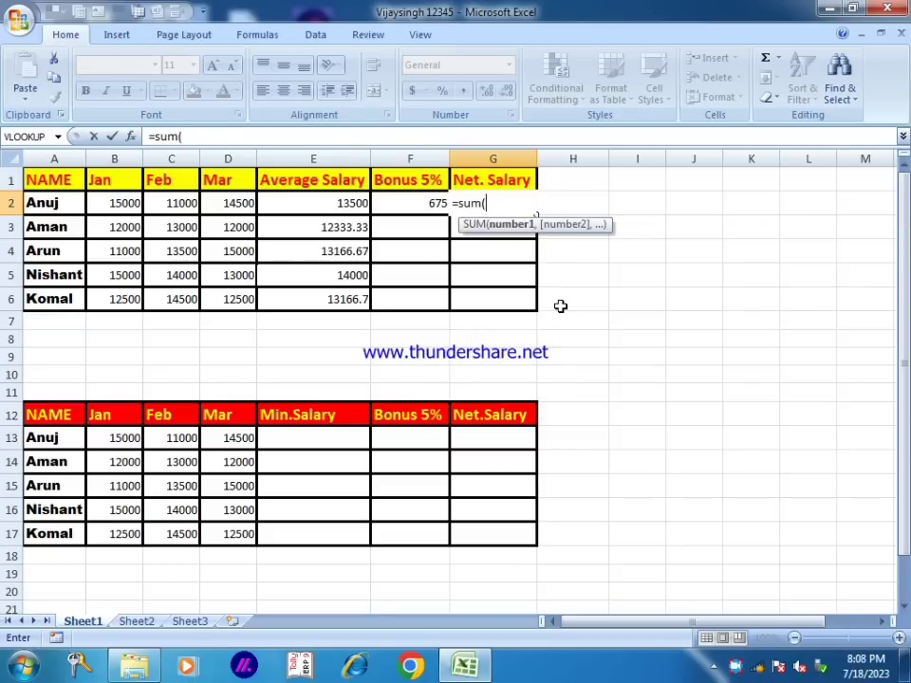
pyautogui.write('b')
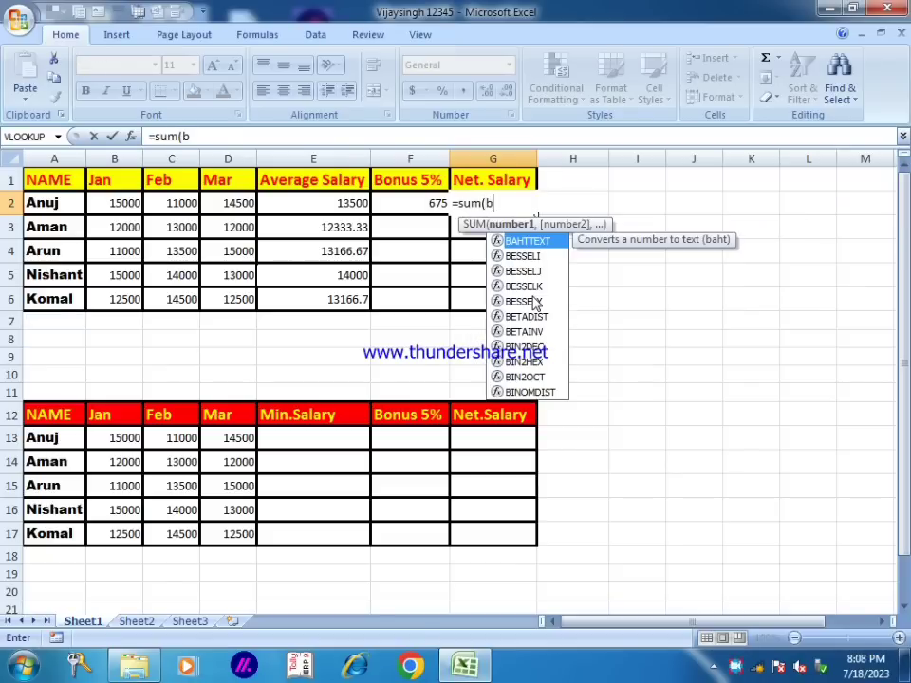
pyautogui.write('2:')
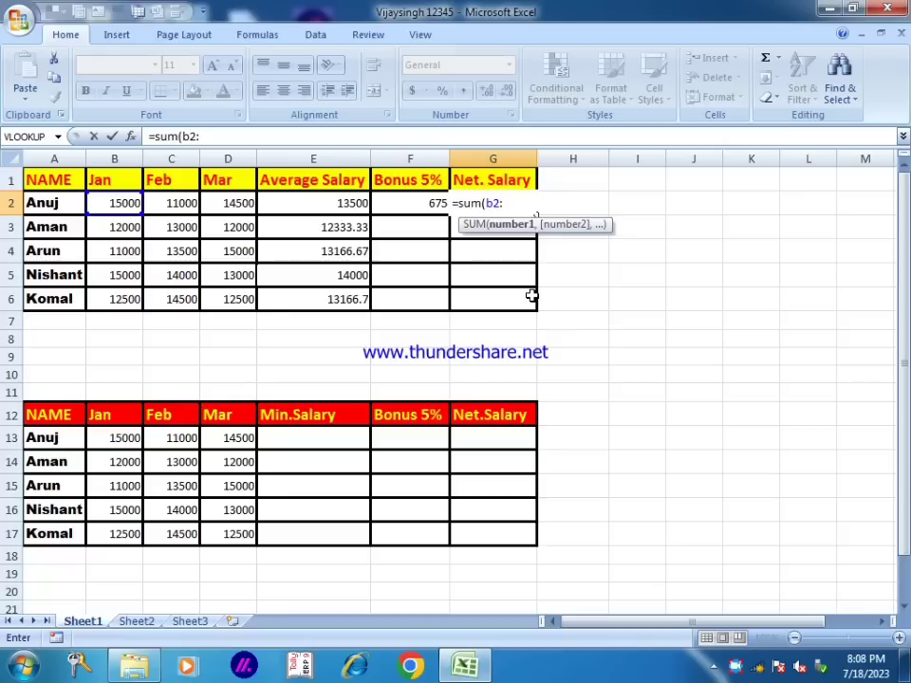
pyautogui.write('d2)+')
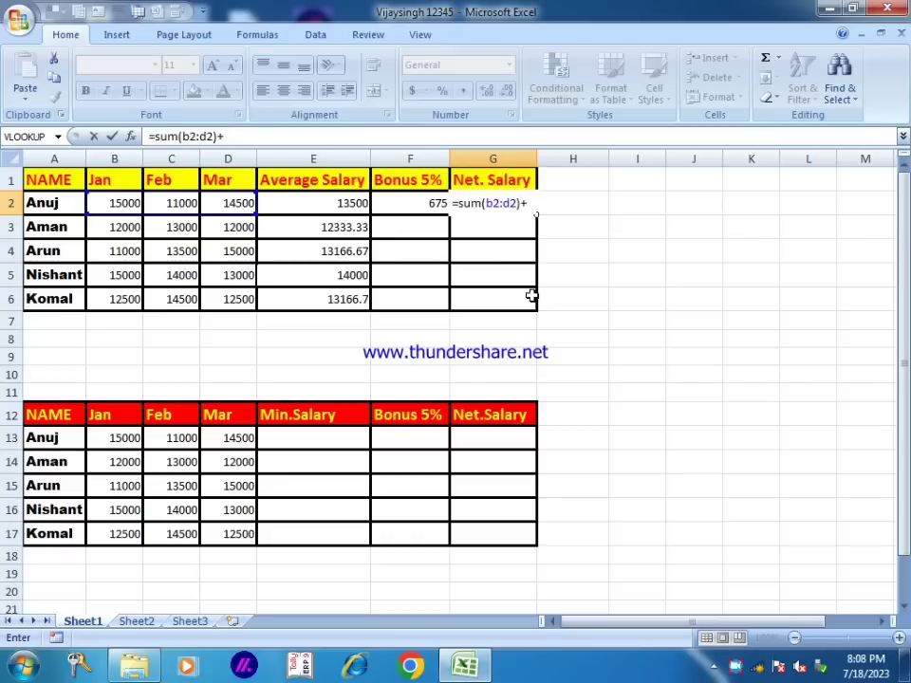
pyautogui.write('f2')
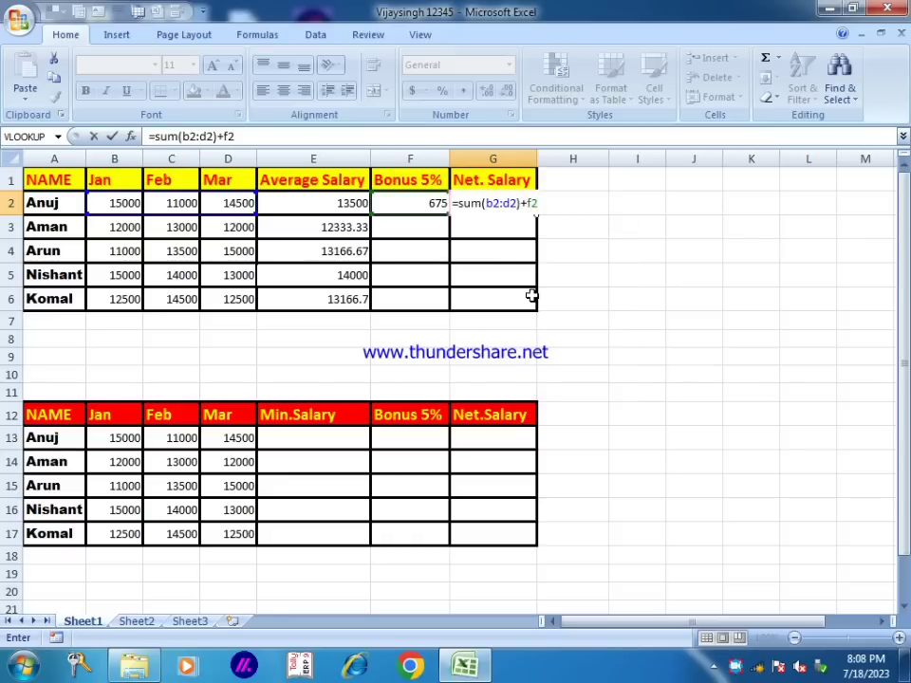
pyautogui.press('Return')
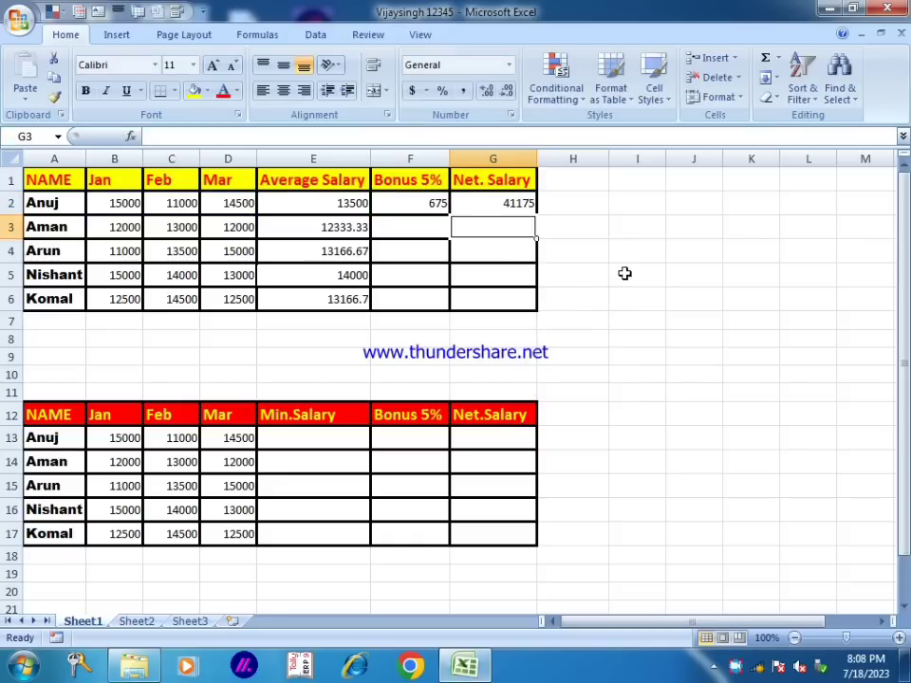
pyautogui.click(608, 251)
pyautogui.click(500, 205)
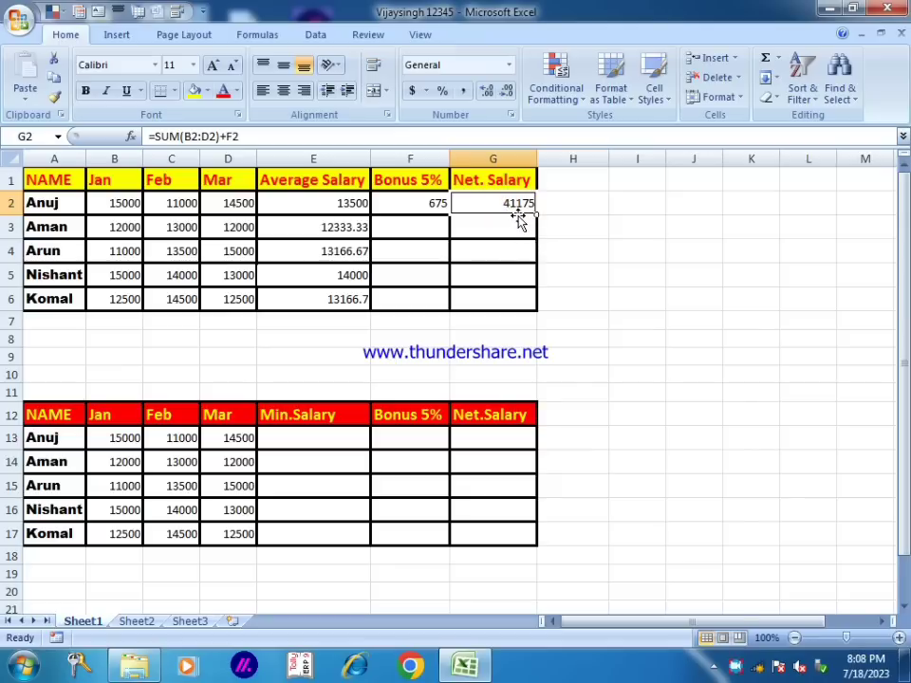
pyautogui.click(486, 221)
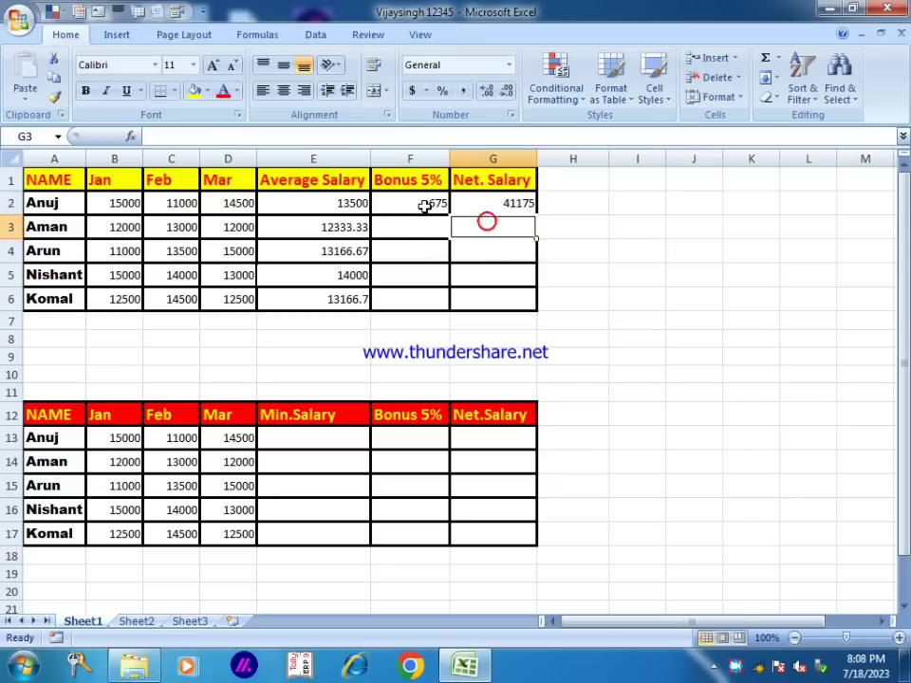
# Fill the Bonus 5% formula from F2 and the Net. Salary formula from G2 down through row 6
pyautogui.click(423, 204)
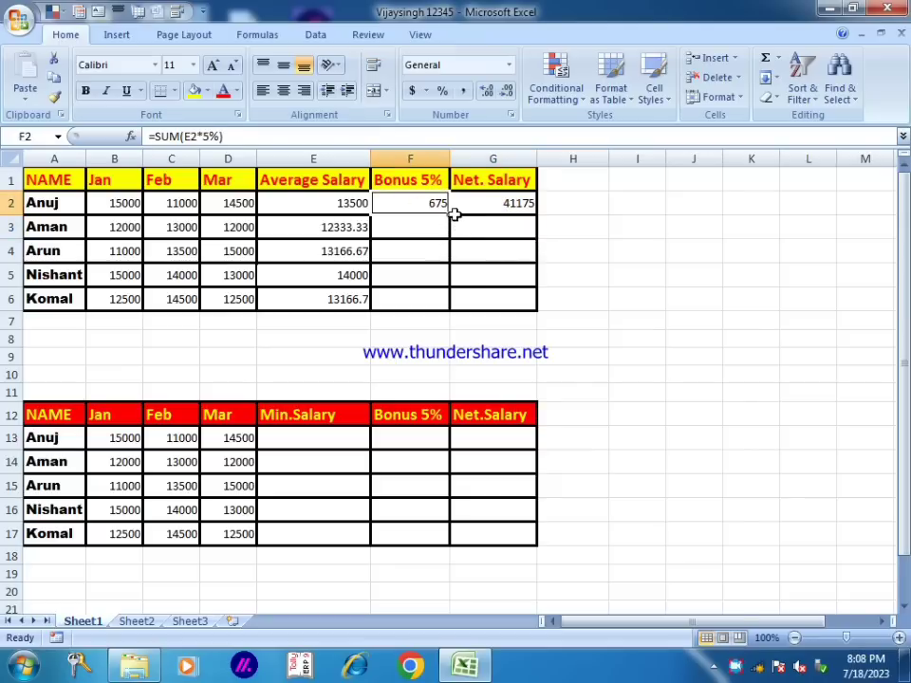
pyautogui.moveTo(449, 215); pyautogui.dragTo(442, 304)
pyautogui.click(500, 202)
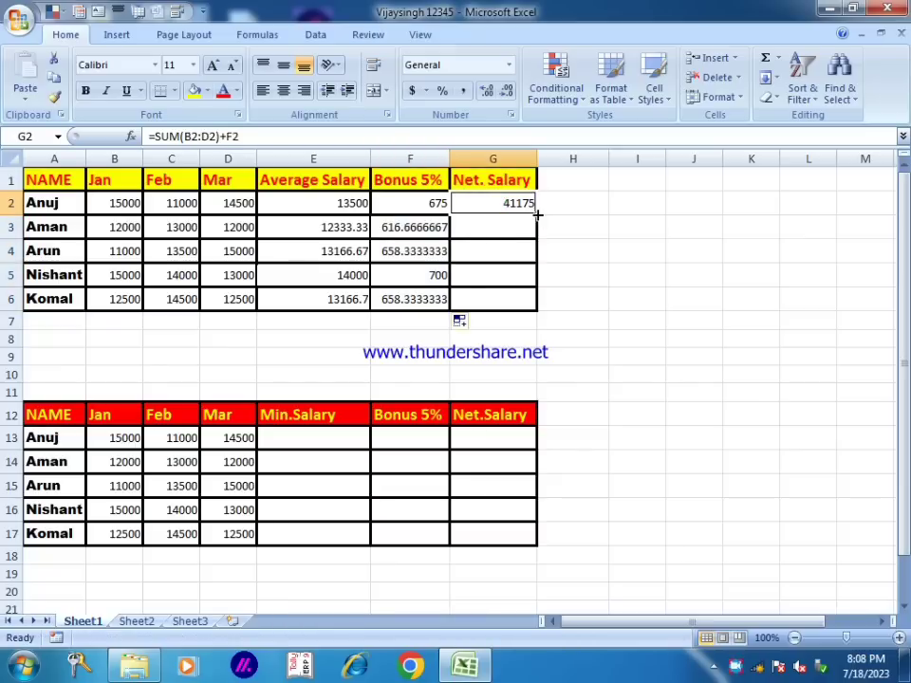
pyautogui.moveTo(536, 215); pyautogui.dragTo(525, 305)
pyautogui.click(676, 303)
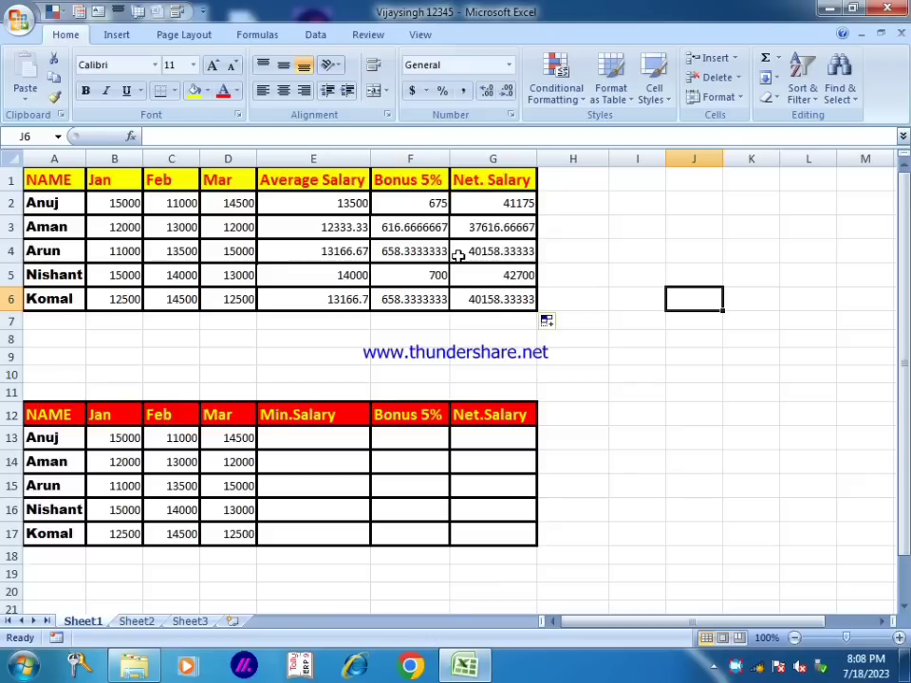
pyautogui.click(586, 247)
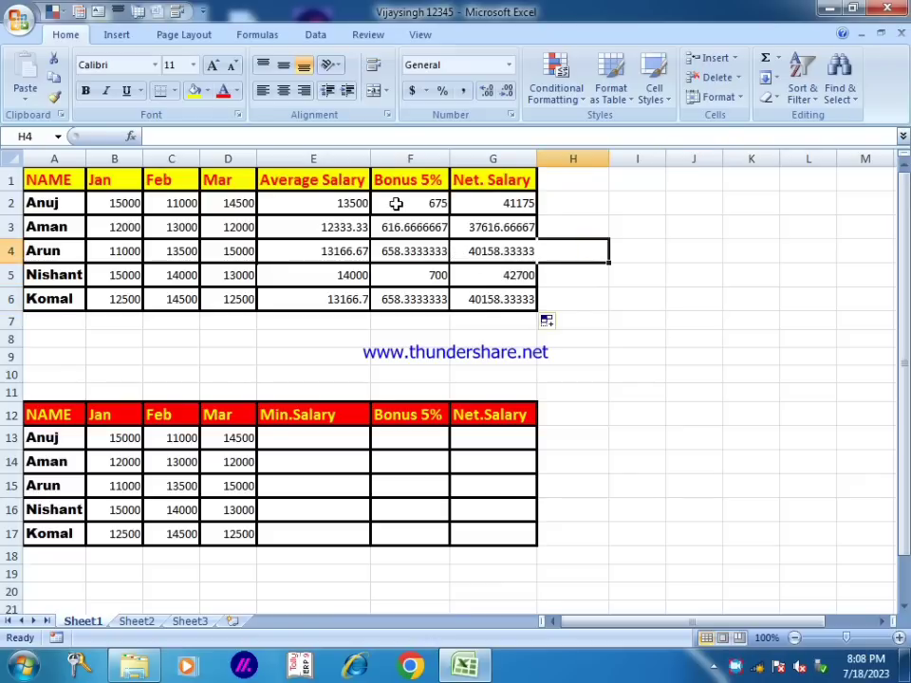
pyautogui.click(622, 272)
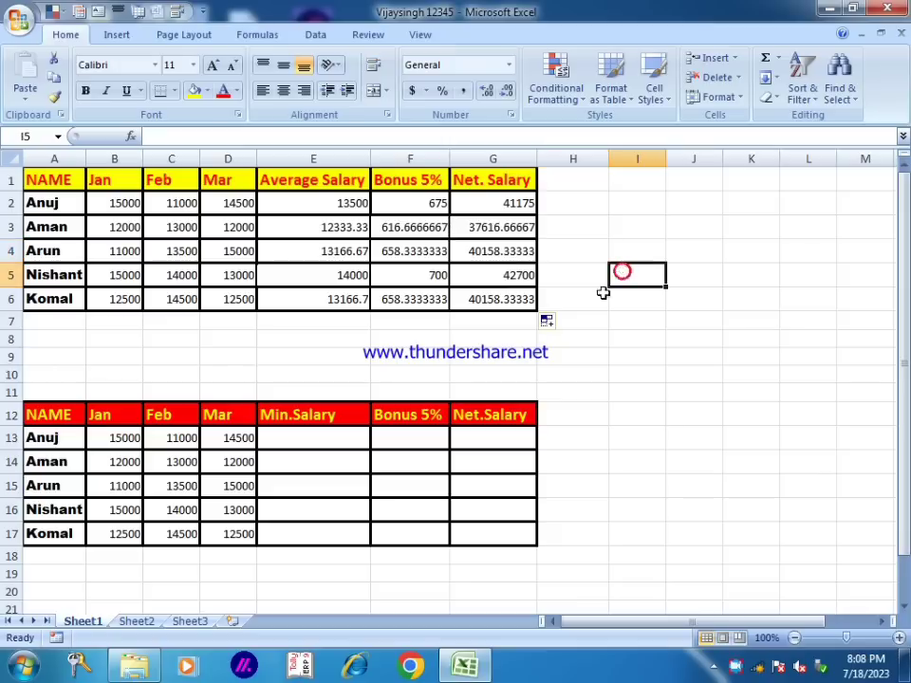
# Calculate the minimum salary in cell E13 of the lower table with the formula =MIN(B13:D13)
pyautogui.click(300, 438)
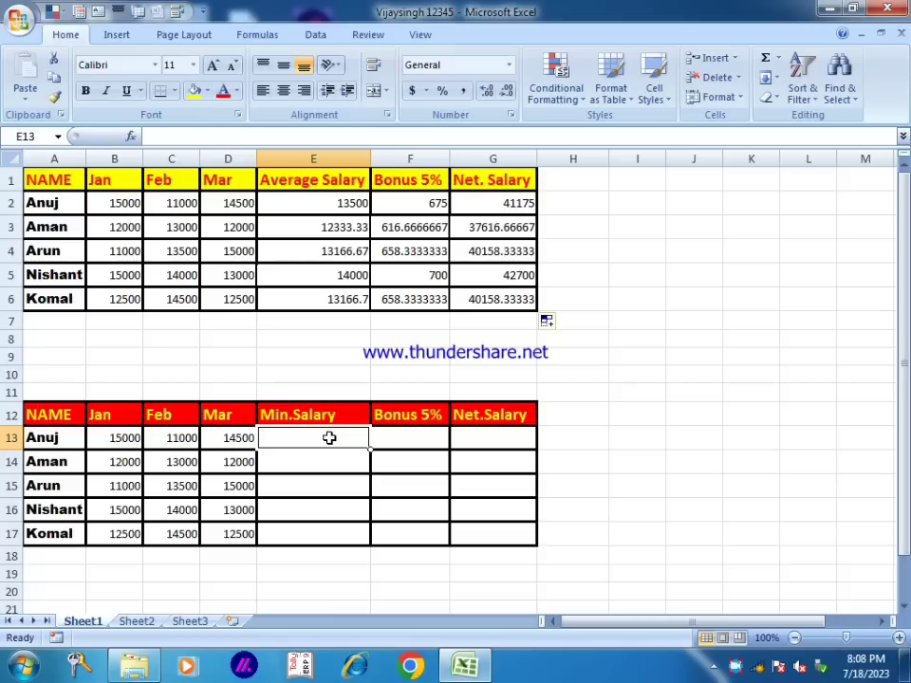
pyautogui.write('=mi')
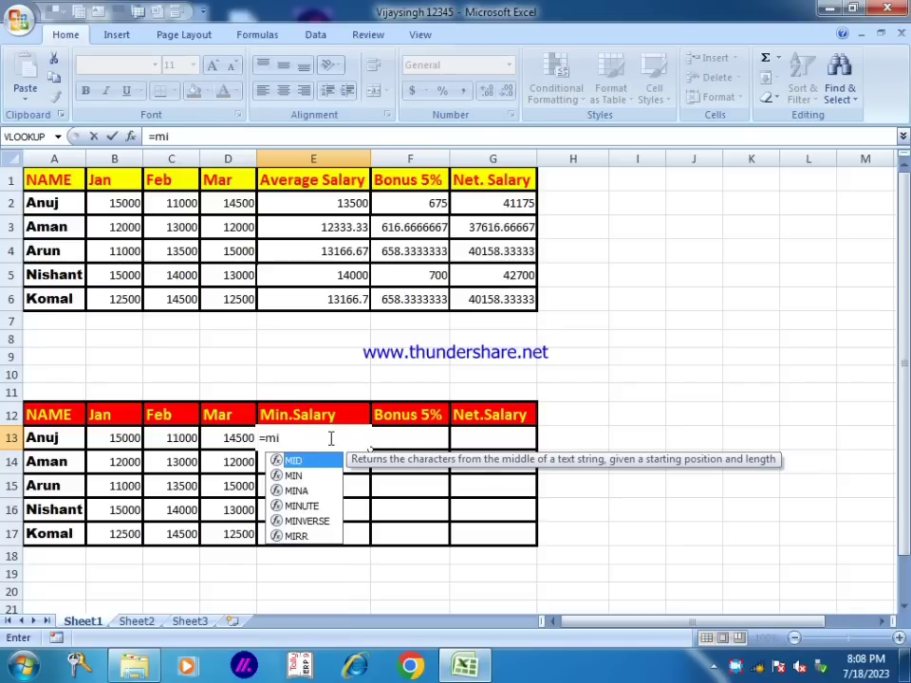
pyautogui.press('Down')
pyautogui.press('Tab')
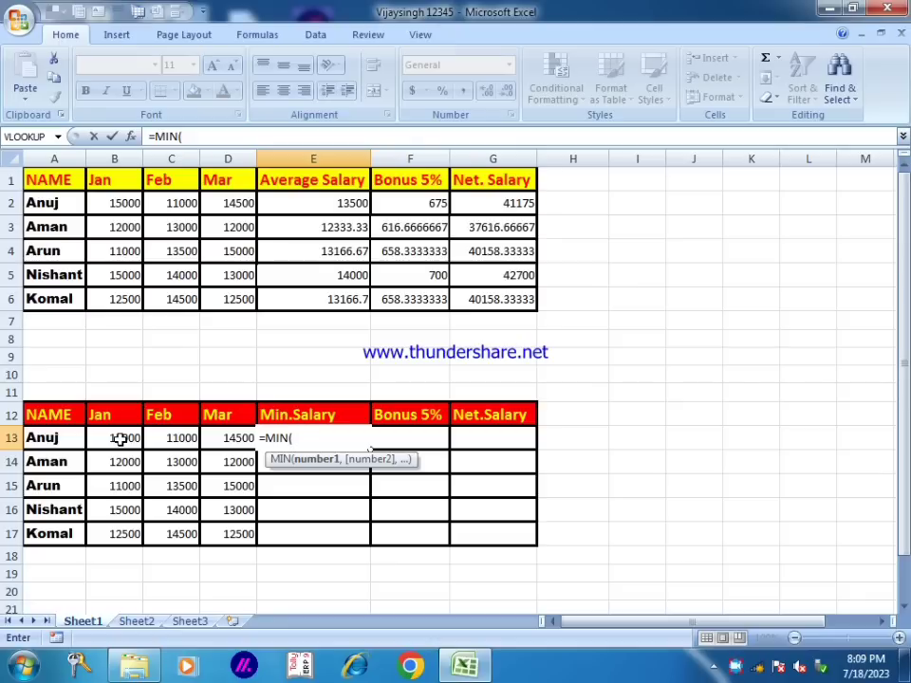
pyautogui.write('b')
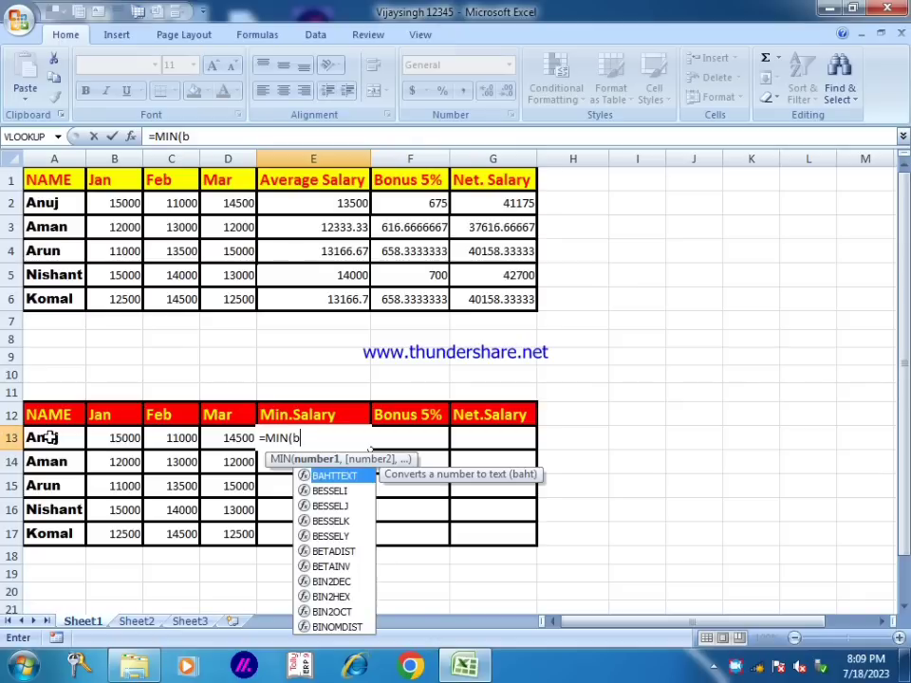
pyautogui.write('13')
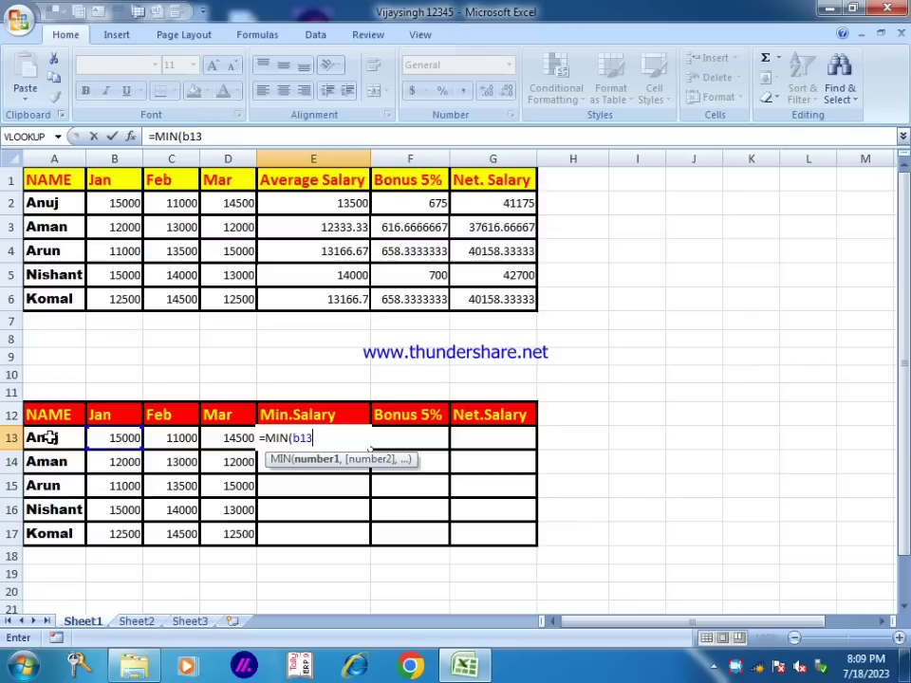
pyautogui.write(':d13')
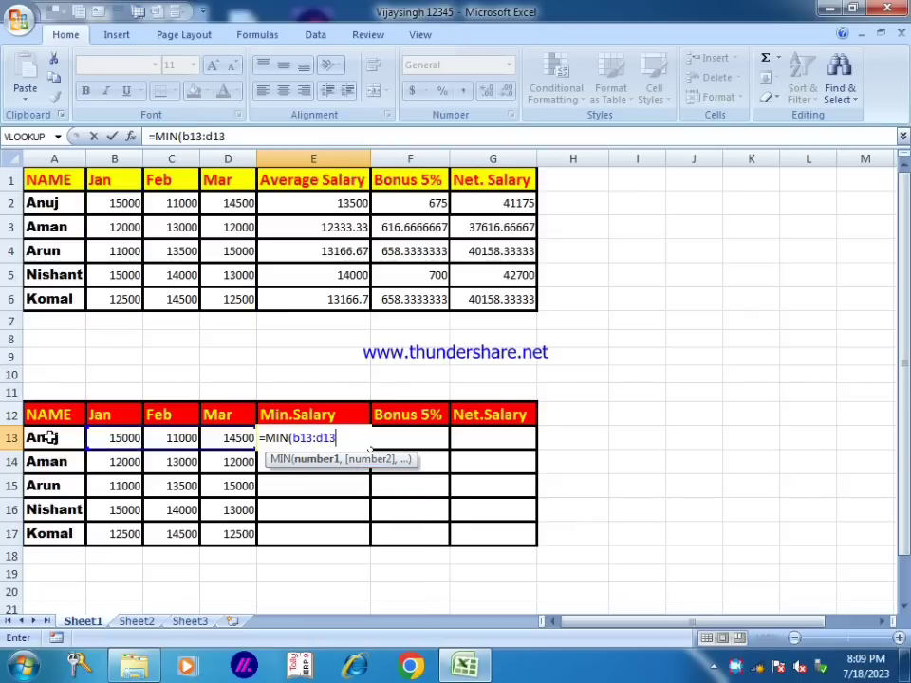
pyautogui.press('Return')
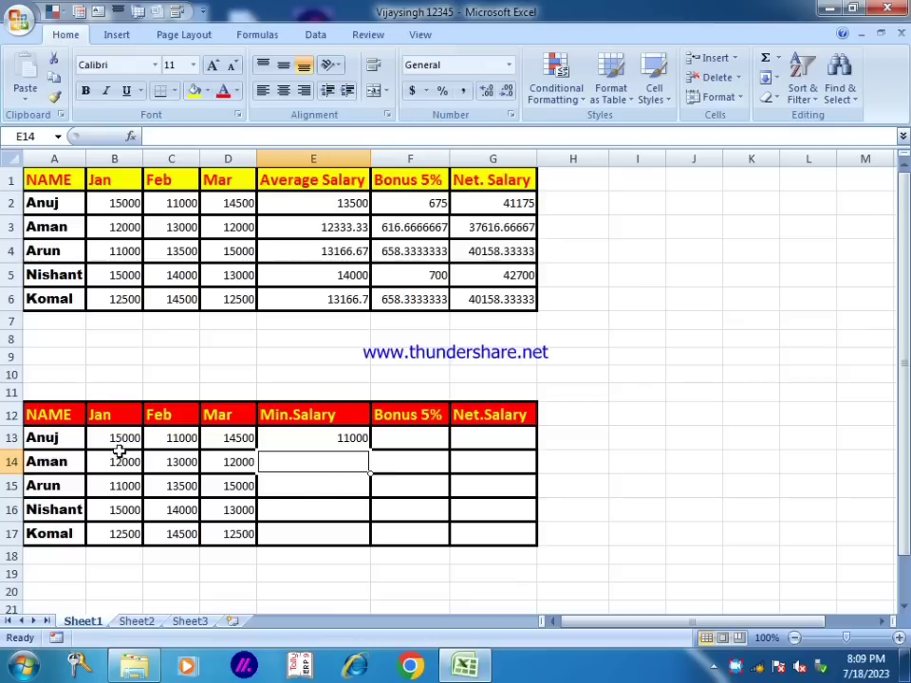
pyautogui.click(330, 438)
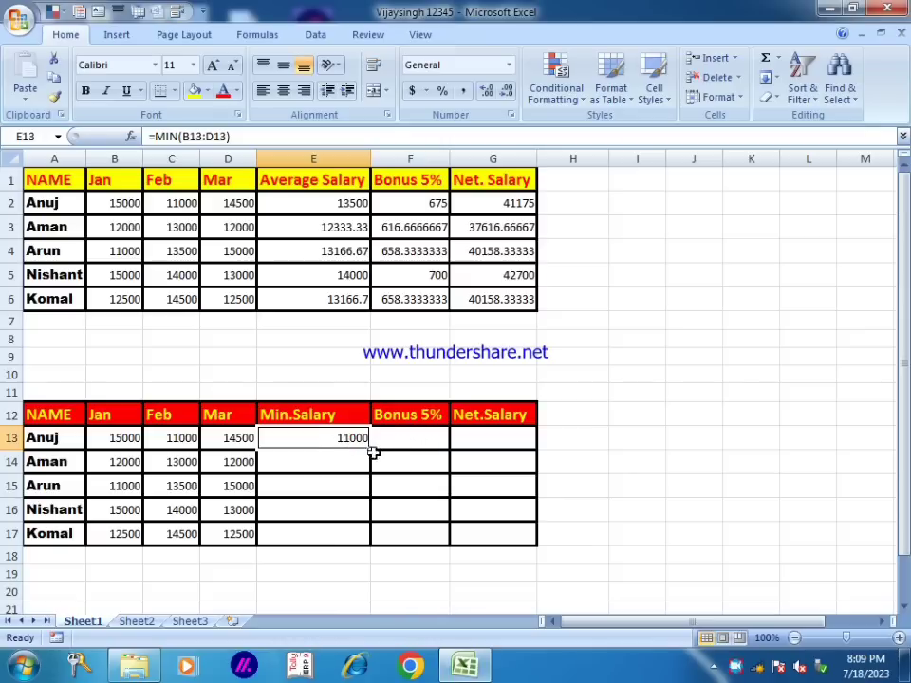
# Fill the minimum salary formula from E13 down through E17 in the lower table
pyautogui.moveTo(373, 450); pyautogui.dragTo(361, 540)
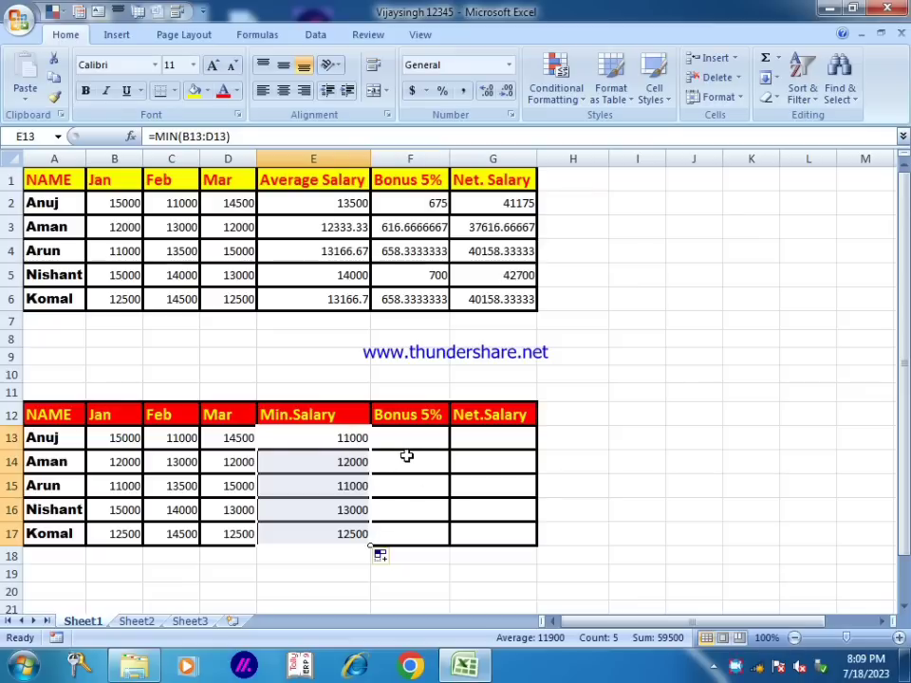
pyautogui.click(389, 454)
# Calculate the 5% bonus in cell F13 with the formula =SUM(E13*5%) and fill it down through F17
pyautogui.click(416, 440)
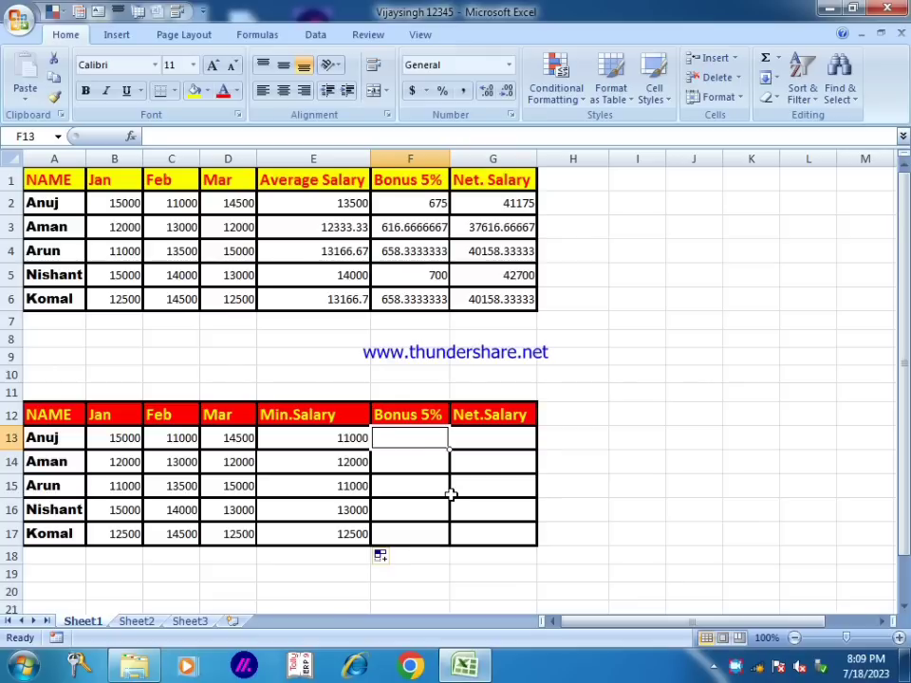
pyautogui.write('=sum(')
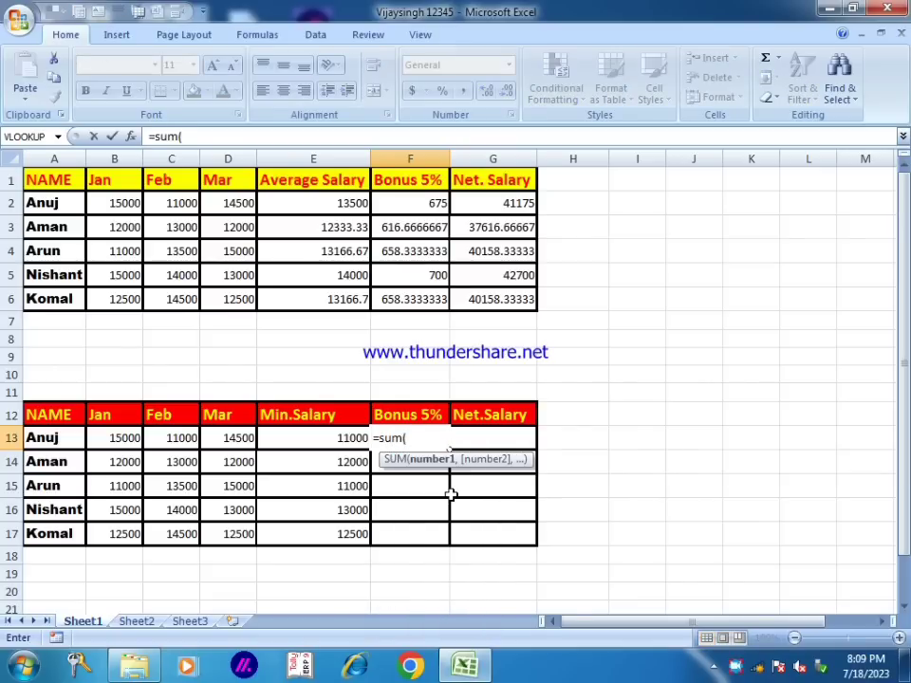
pyautogui.click(342, 439)
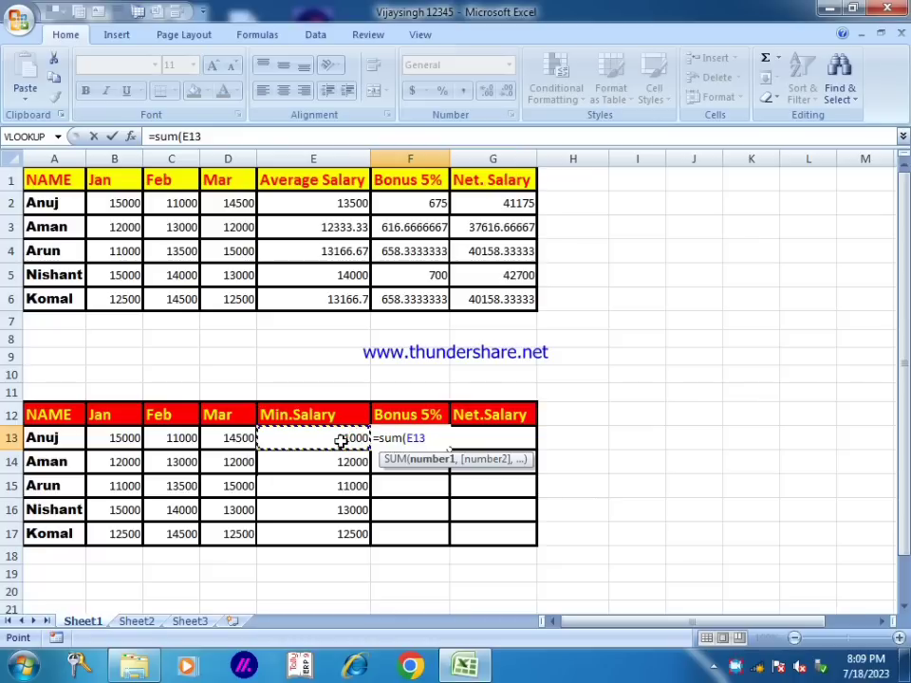
pyautogui.write('*5')
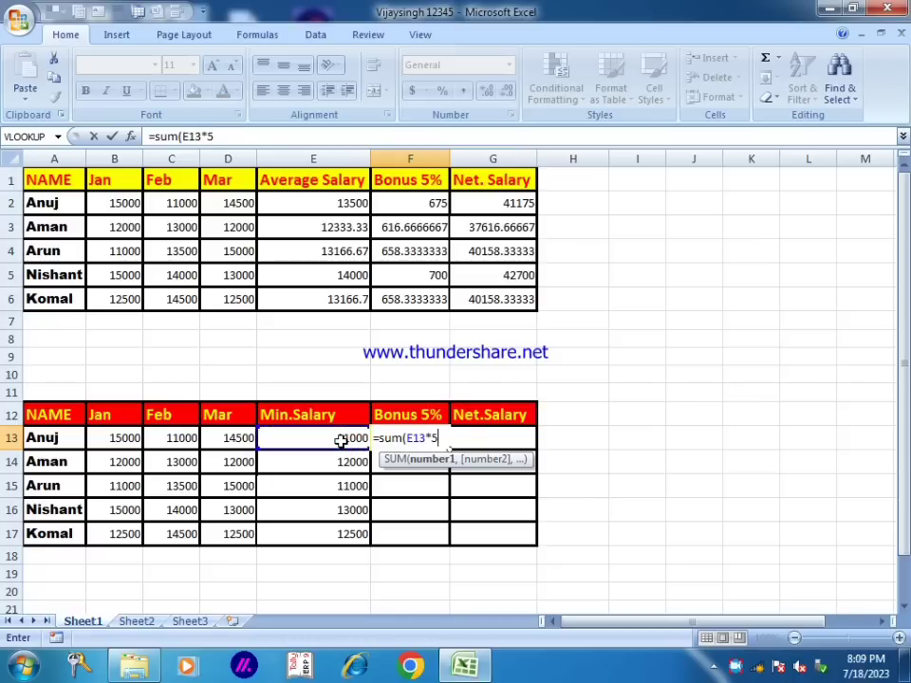
pyautogui.write('%)')
pyautogui.press('Return')
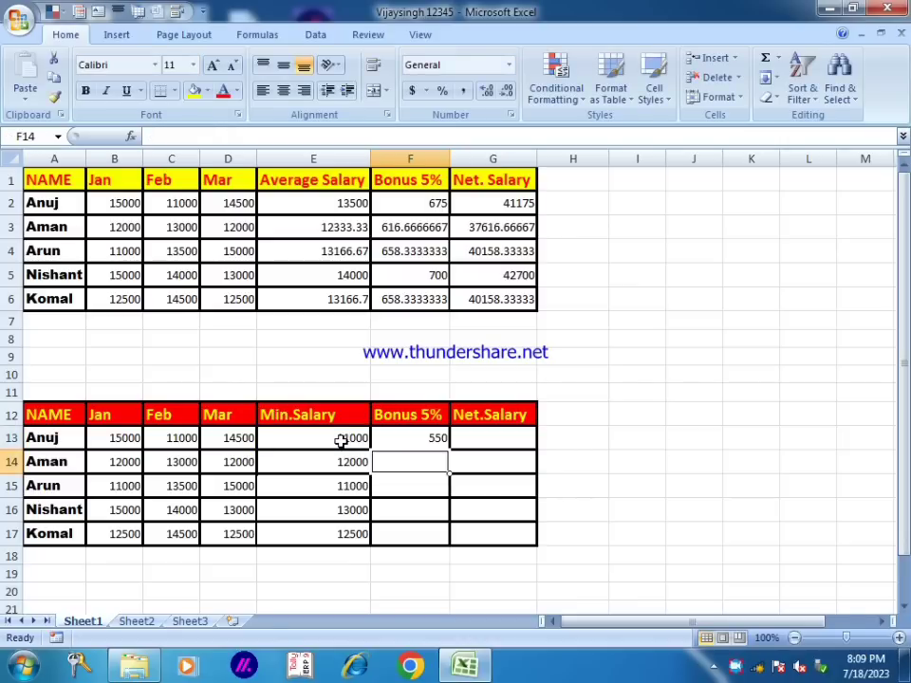
pyautogui.click(431, 439)
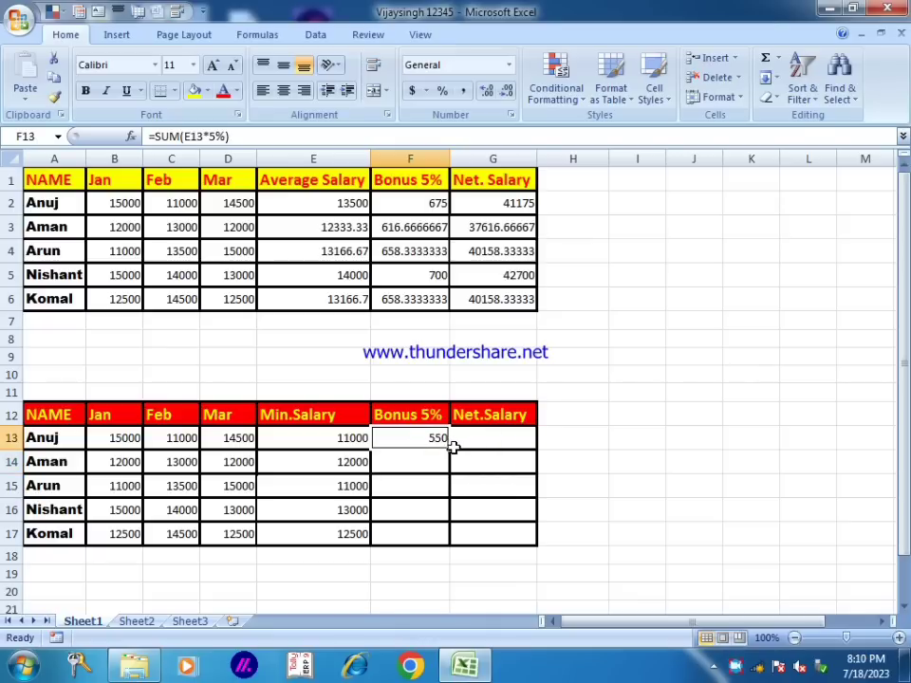
pyautogui.moveTo(447, 450); pyautogui.dragTo(444, 536)
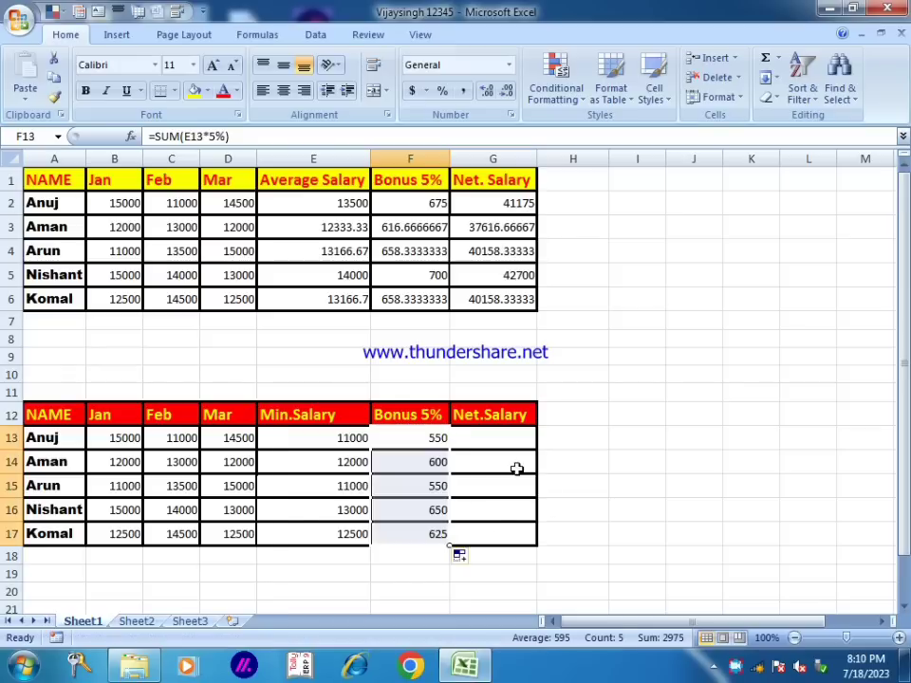
# Calculate the net salary in cell G13 of the lower table with the formula =SUM(B13:D13)+F13
pyautogui.click(488, 441)
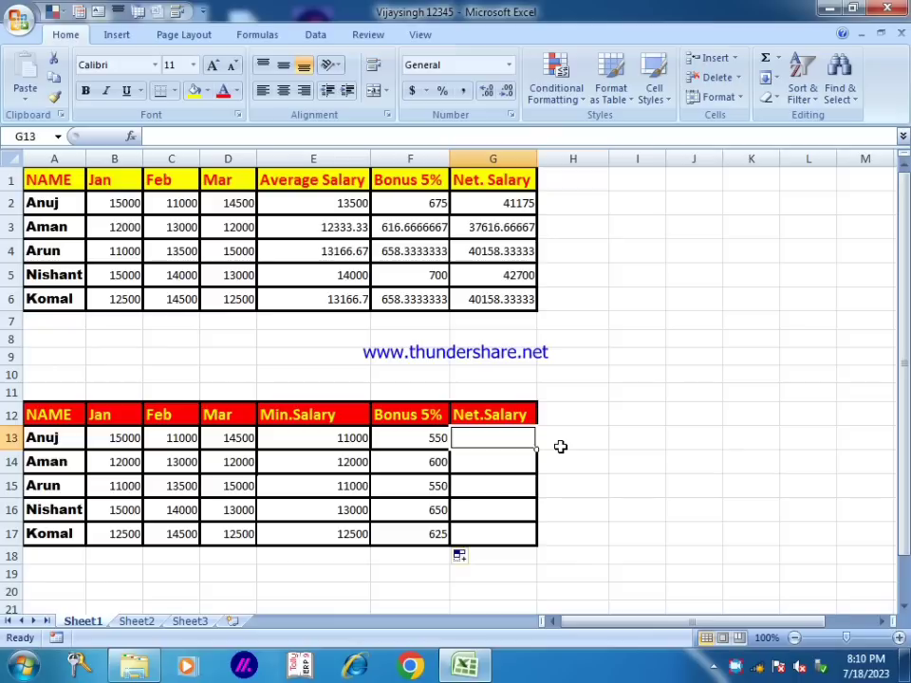
pyautogui.write('=')
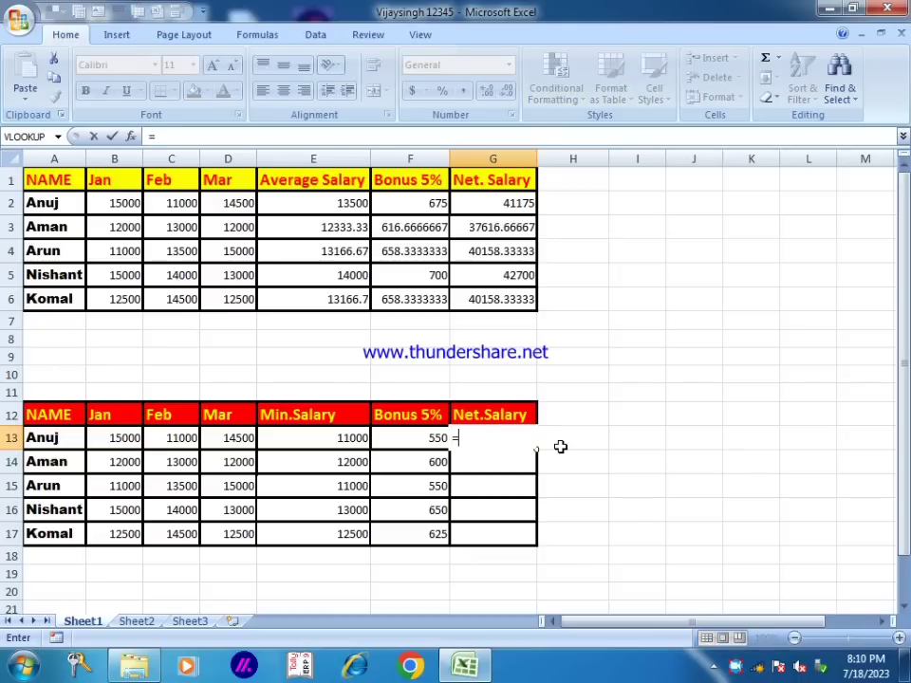
pyautogui.write('sum(')
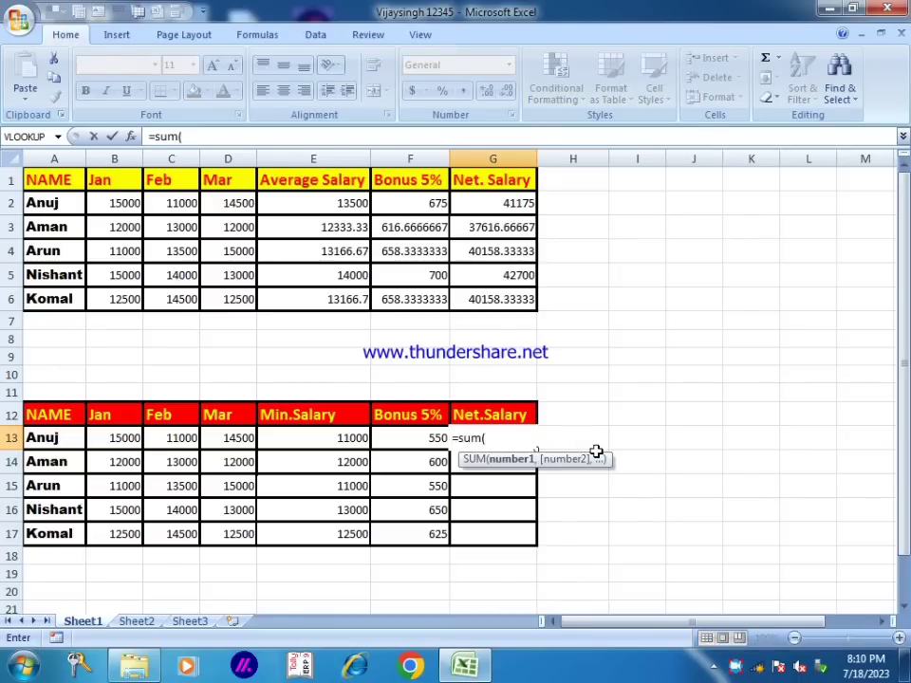
pyautogui.write('b13:')
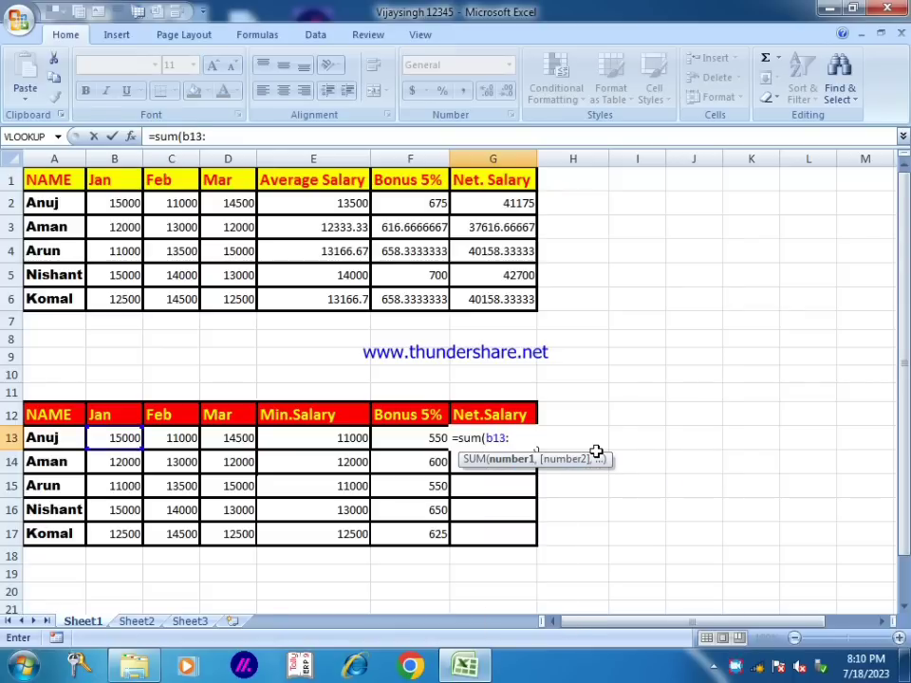
pyautogui.write('d13')
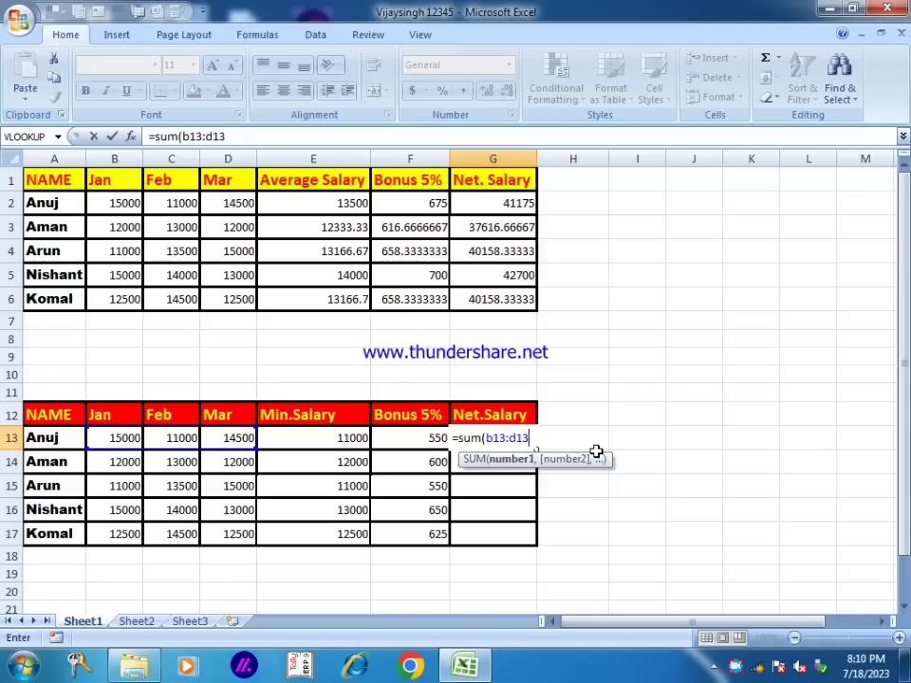
pyautogui.write(')+')
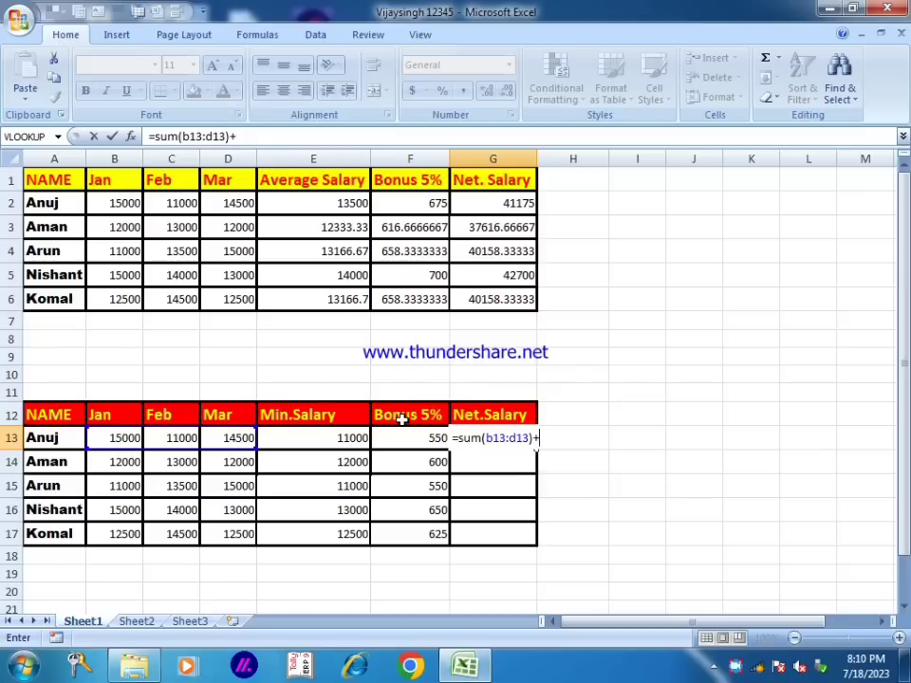
pyautogui.write('f13')
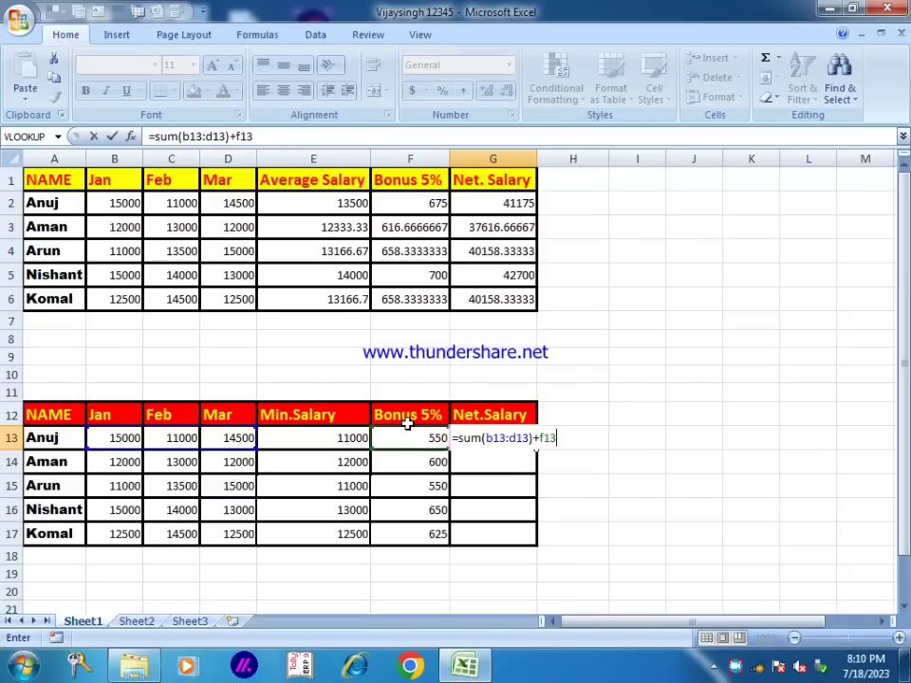
pyautogui.press('Return')
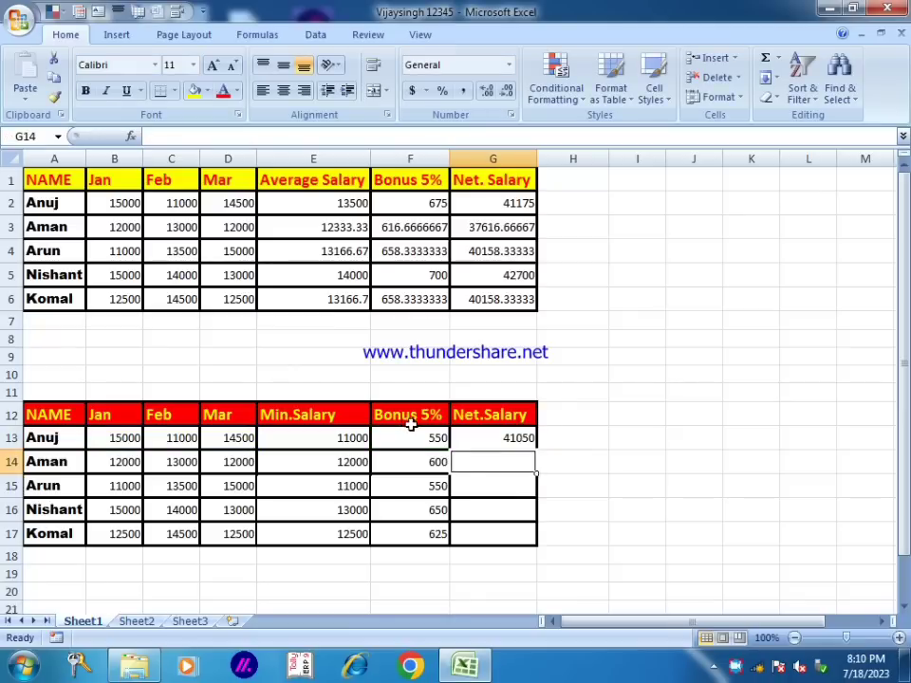
# Fill the net salary formula from G13 down through G17 and deselect the filled range
pyautogui.click(506, 437)
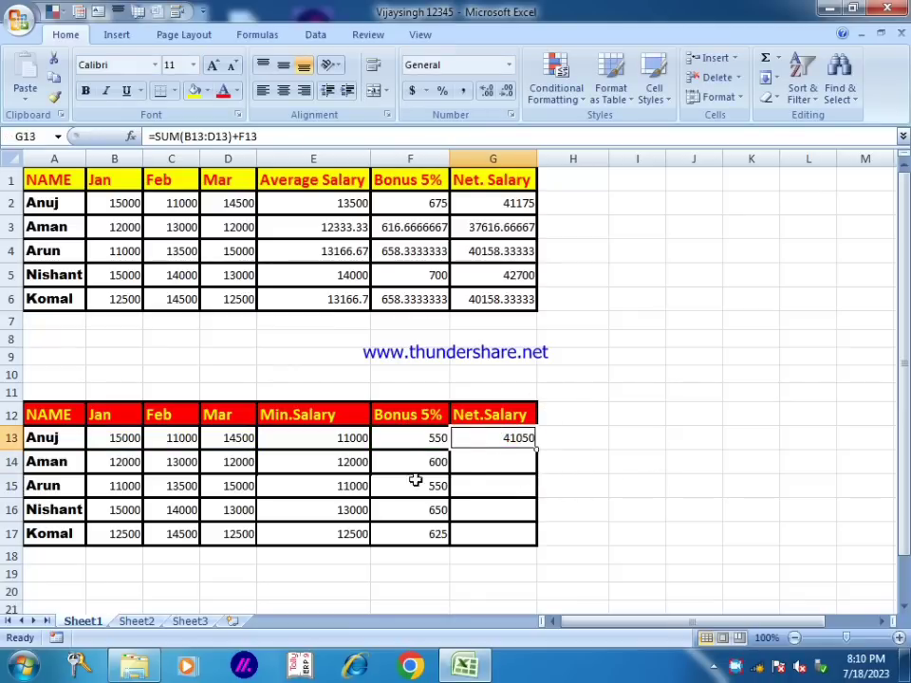
pyautogui.click(495, 438)
pyautogui.moveTo(537, 450); pyautogui.dragTo(525, 547)
pyautogui.click(609, 486)
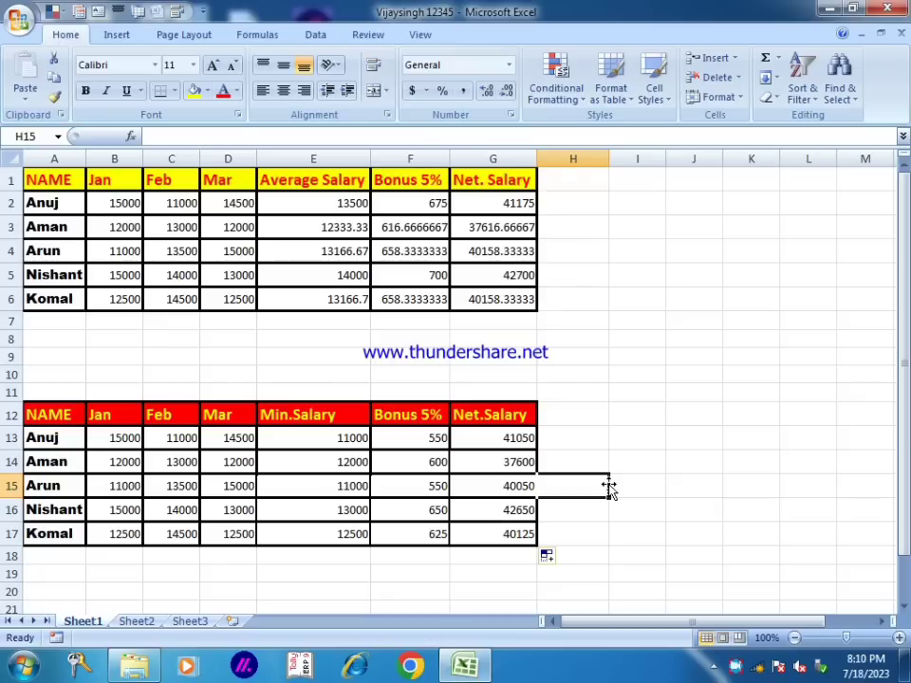
pyautogui.click(637, 459)
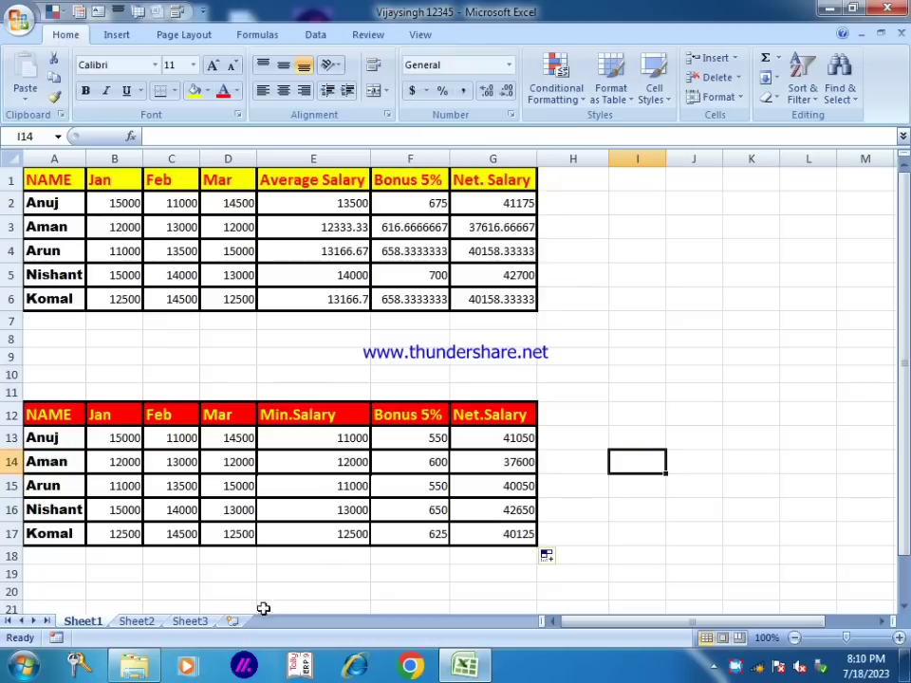
# On Sheet2, calculate the maximum salary in cell E2 of the upper table with the formula =MAX(B2:D2)
pyautogui.click(135, 621)
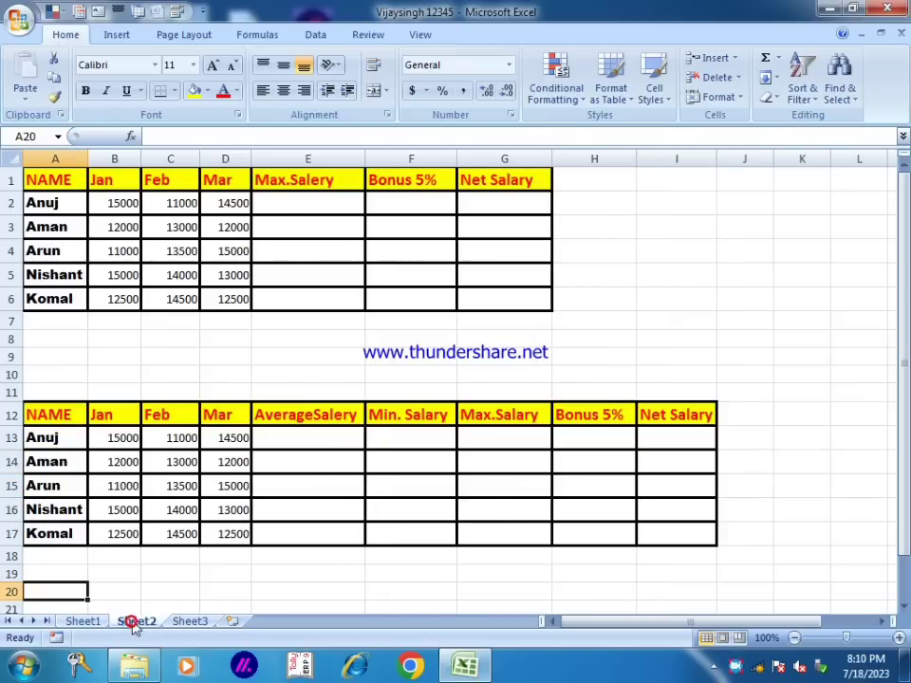
pyautogui.click(293, 241)
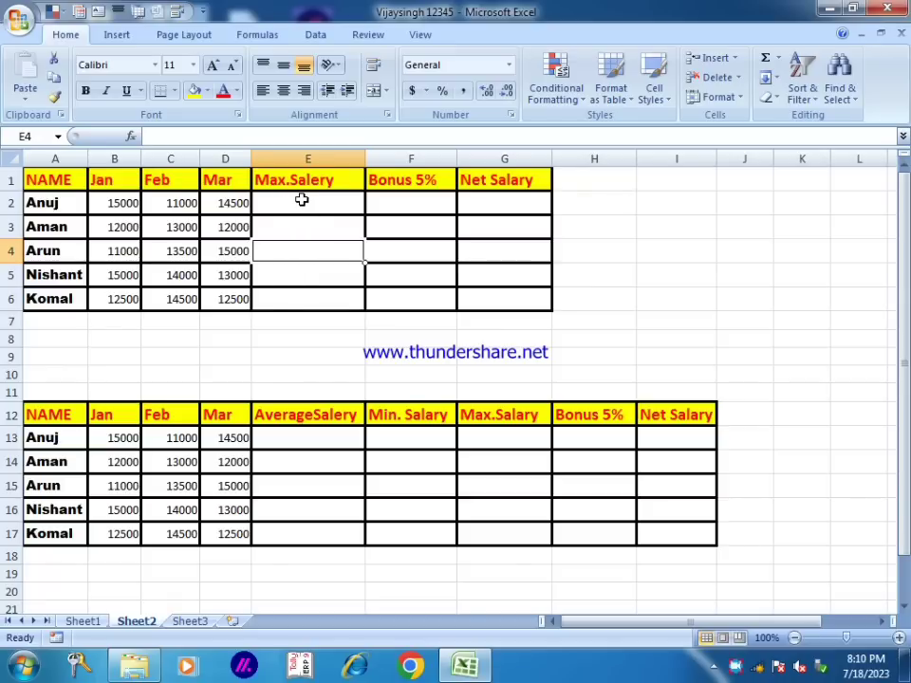
pyautogui.click(301, 200)
pyautogui.write('=')
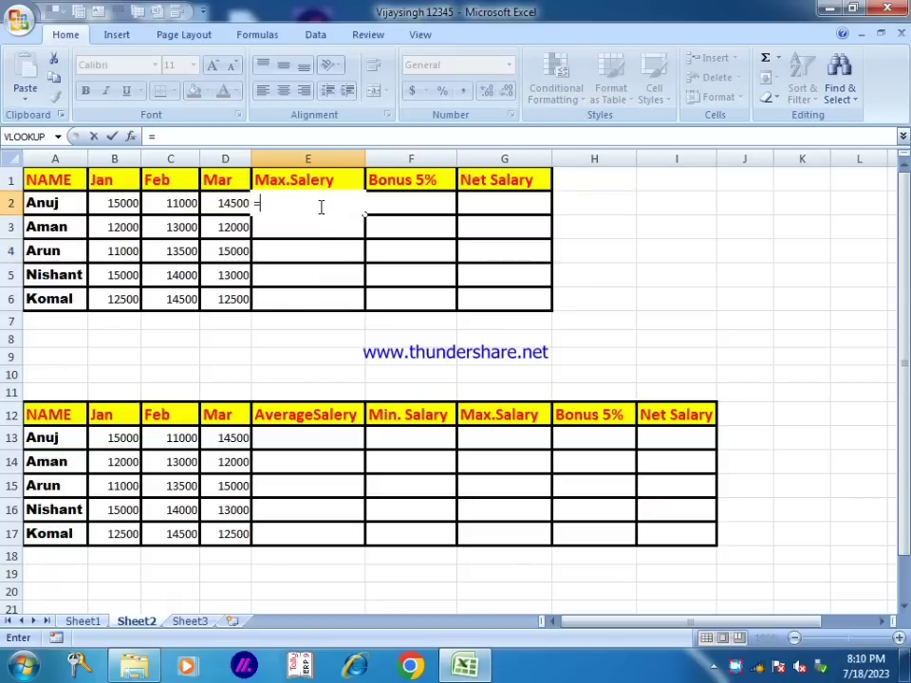
pyautogui.write('ma')
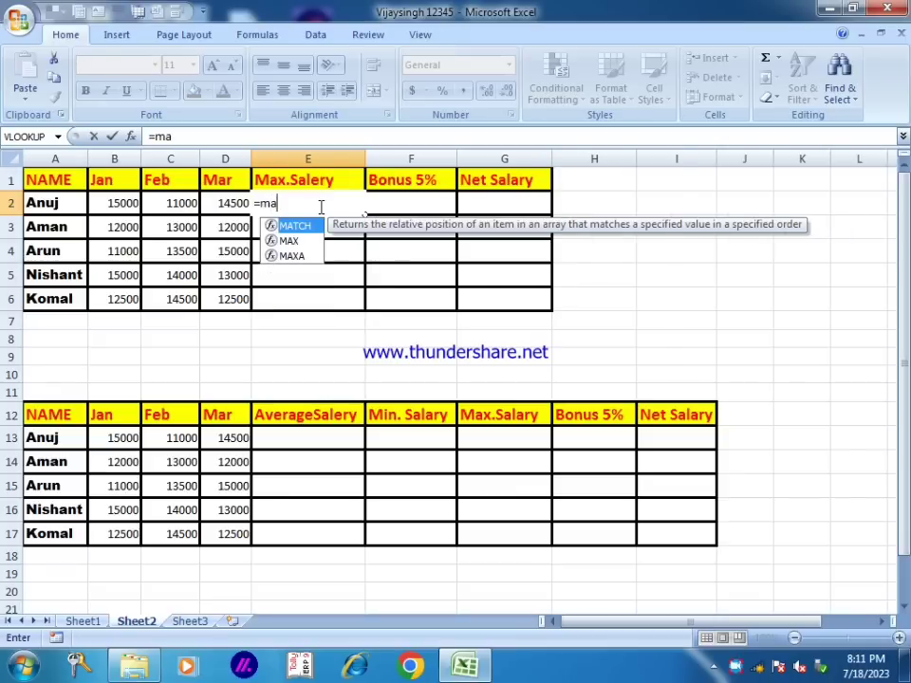
pyautogui.press('Down')
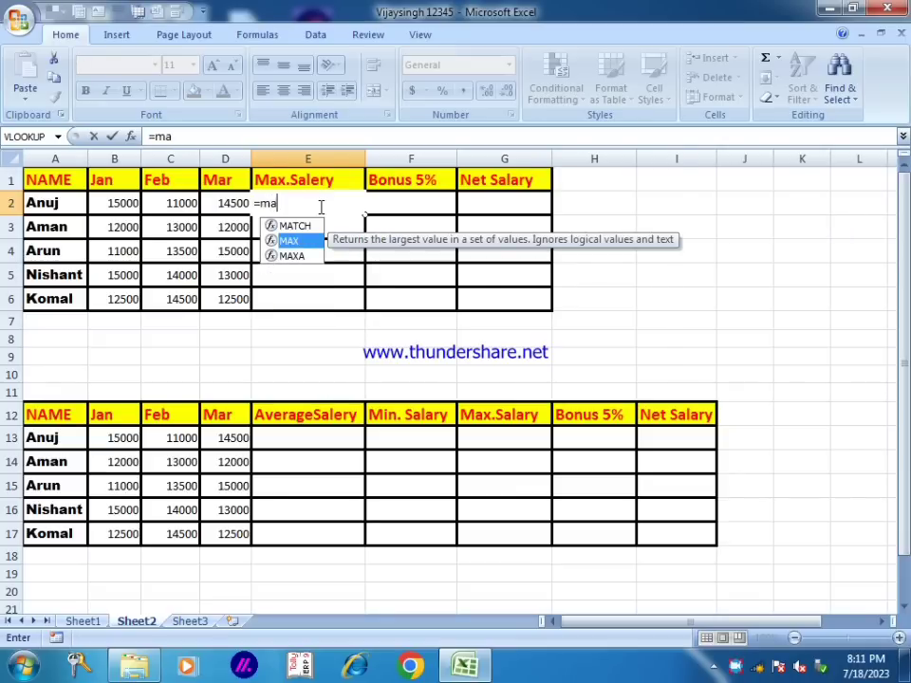
pyautogui.press('Tab')
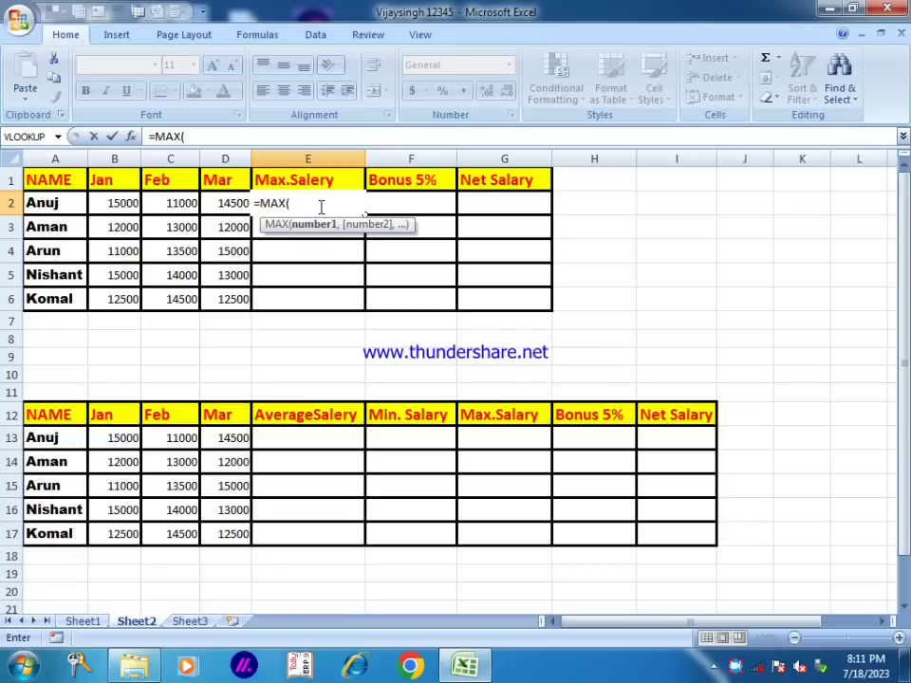
pyautogui.write('b')
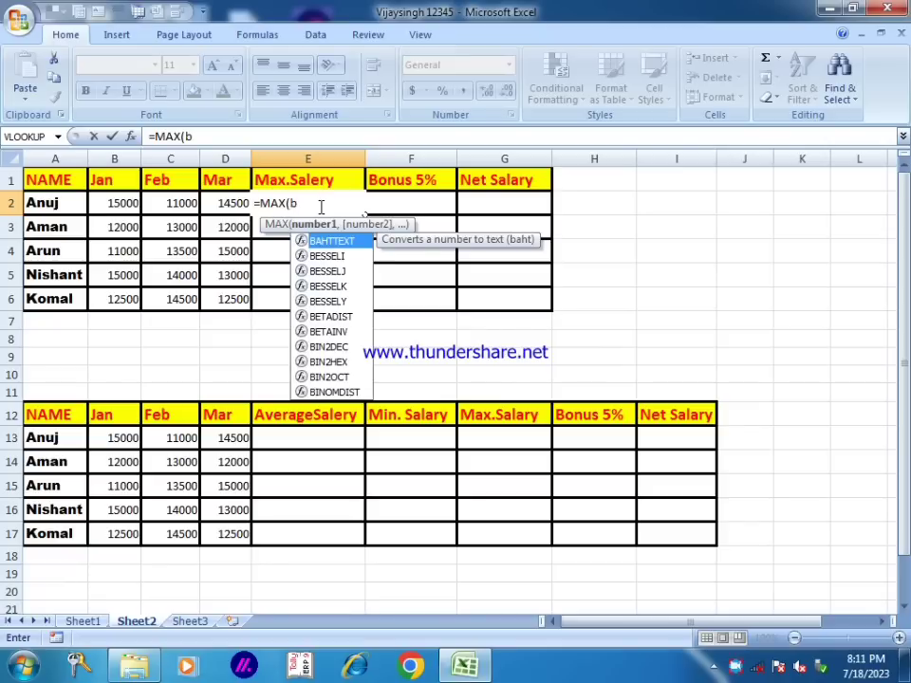
pyautogui.write('2:')
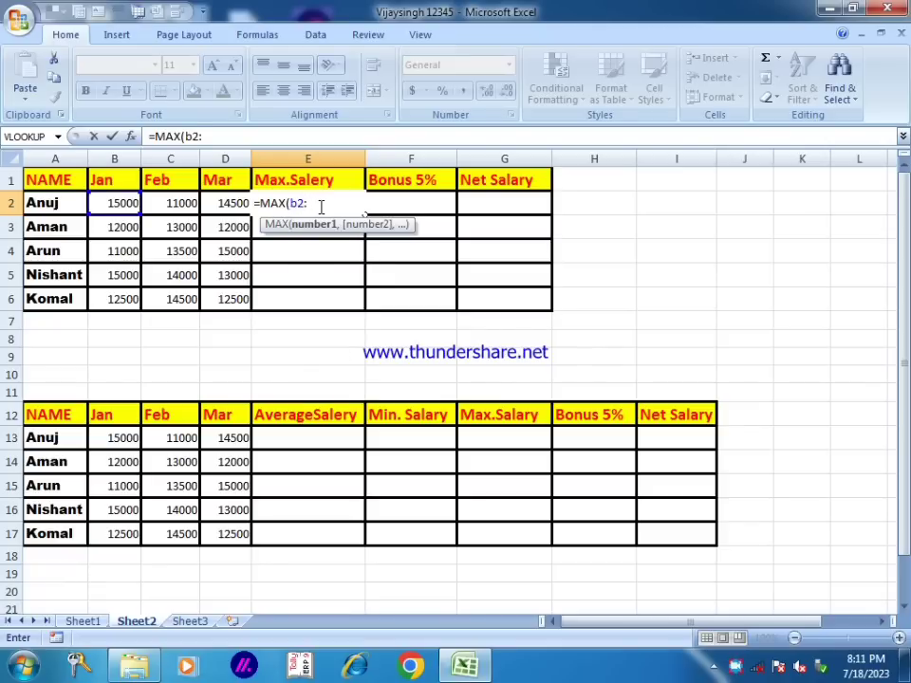
pyautogui.write('d2')
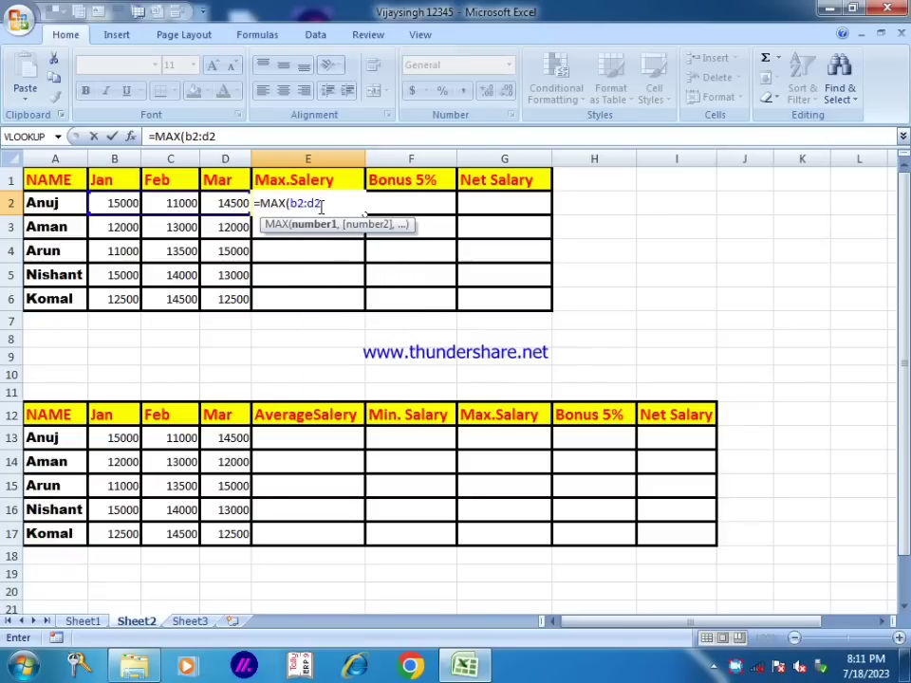
pyautogui.write(')')
pyautogui.press('Return')
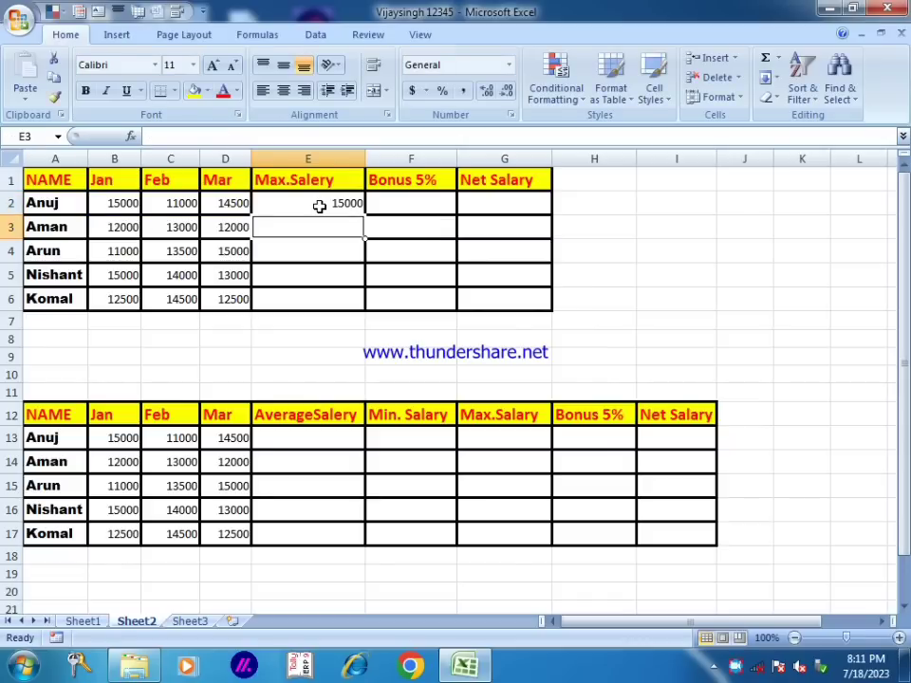
# Fill the maximum salary formula from E2 down through E6 in Sheet2's upper table
pyautogui.click(321, 205)
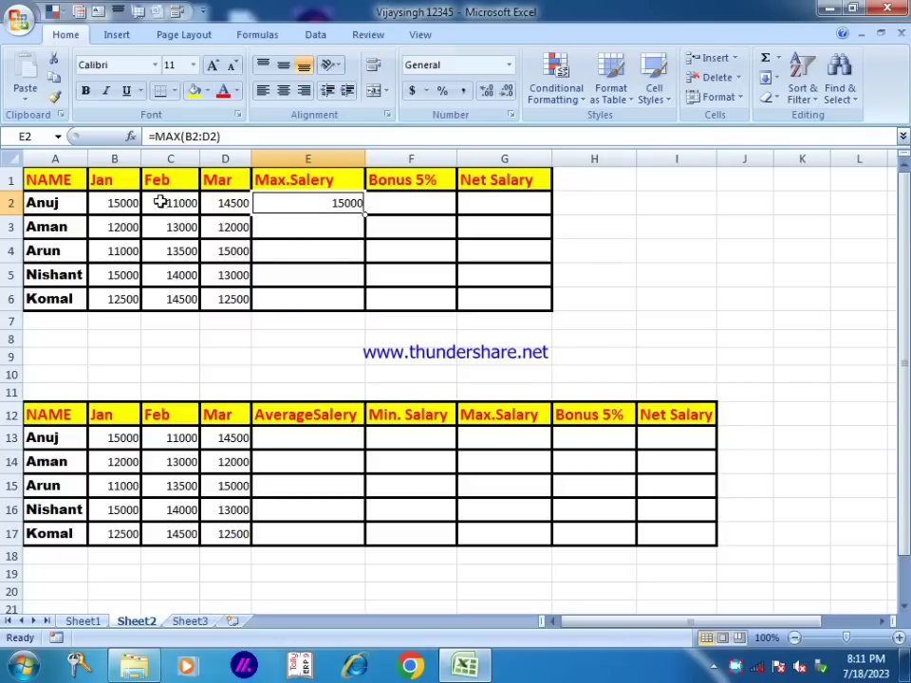
pyautogui.click(120, 204)
pyautogui.click(338, 200)
pyautogui.moveTo(365, 214); pyautogui.dragTo(364, 304)
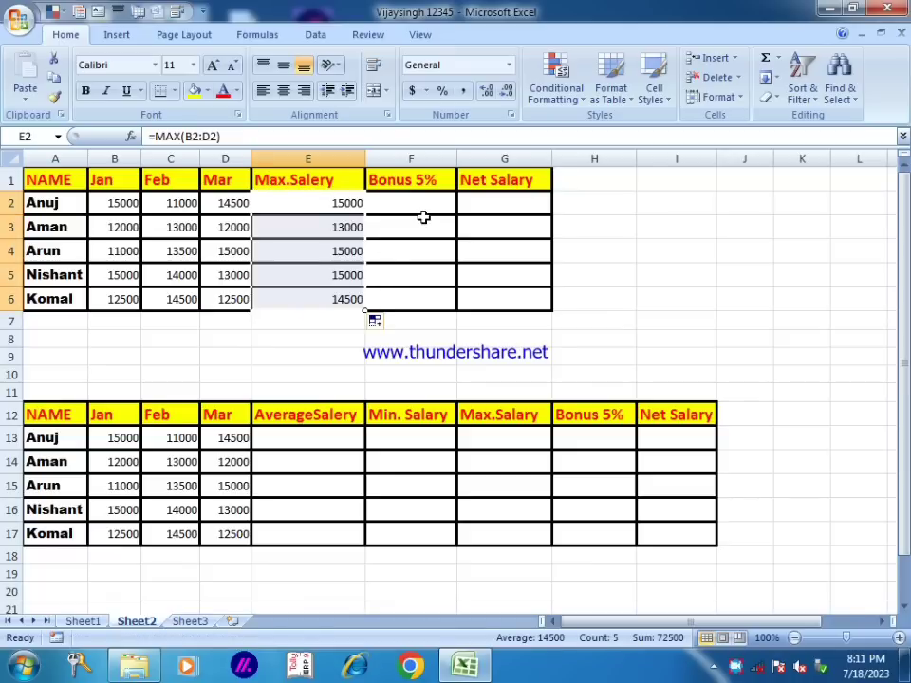
# Calculate the 5% bonus in cell F2 of Sheet2's upper table with the formula =SUM(E2*5%)
pyautogui.click(429, 201)
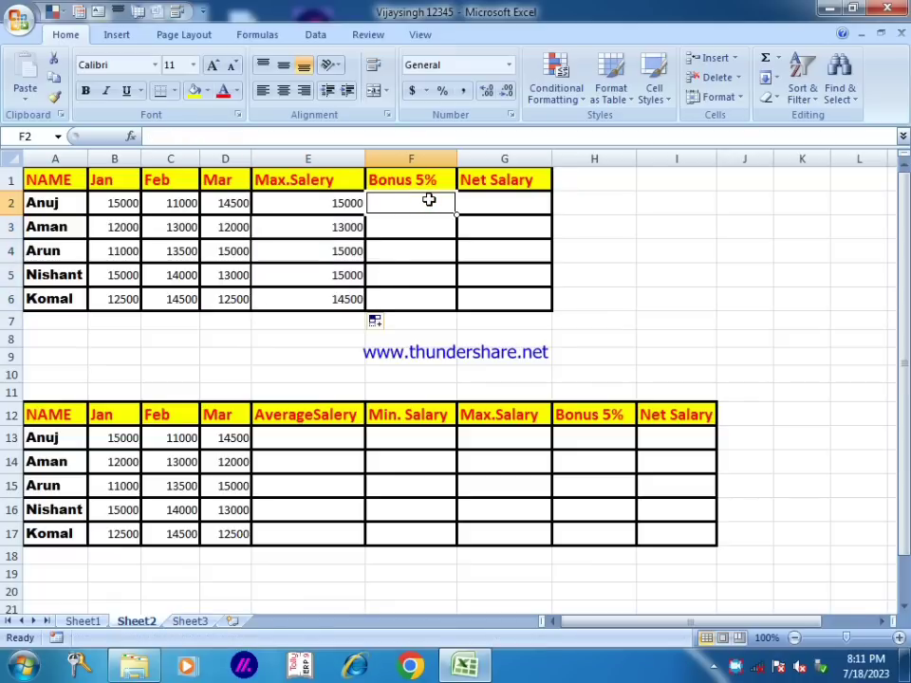
pyautogui.write('=sum(')
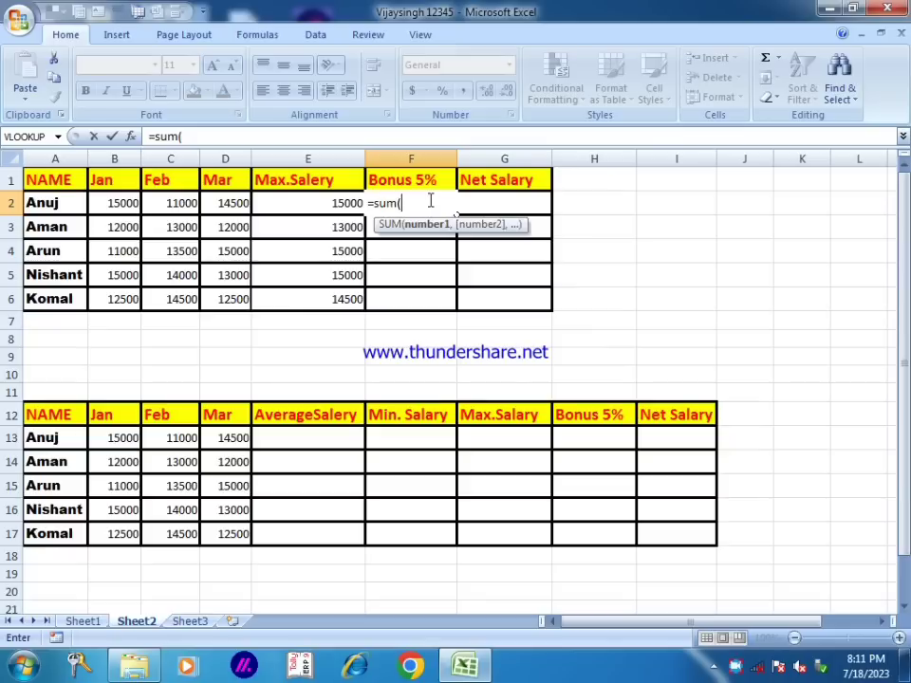
pyautogui.click(321, 203)
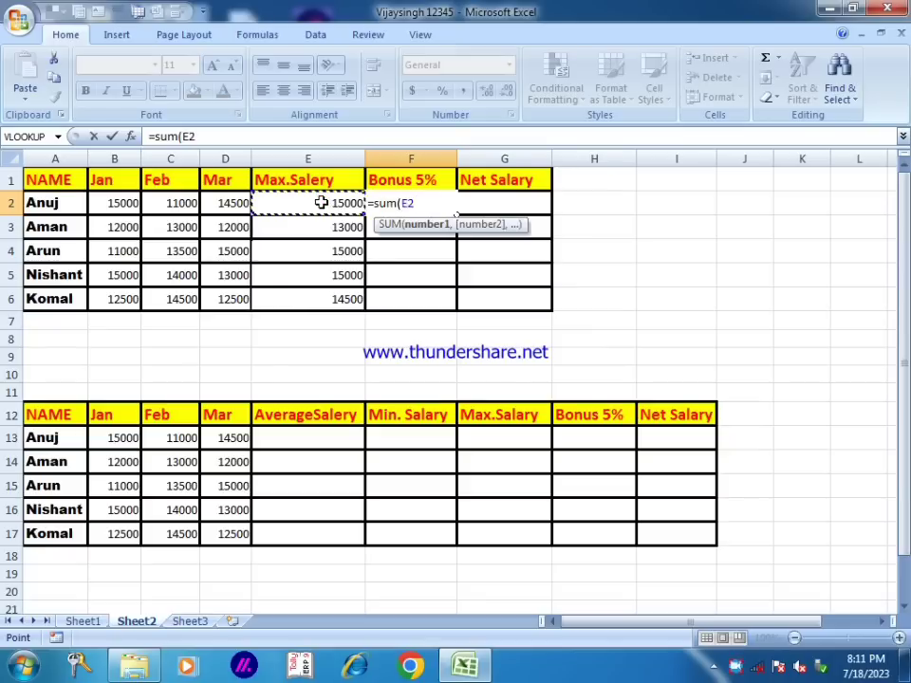
pyautogui.write('*5')
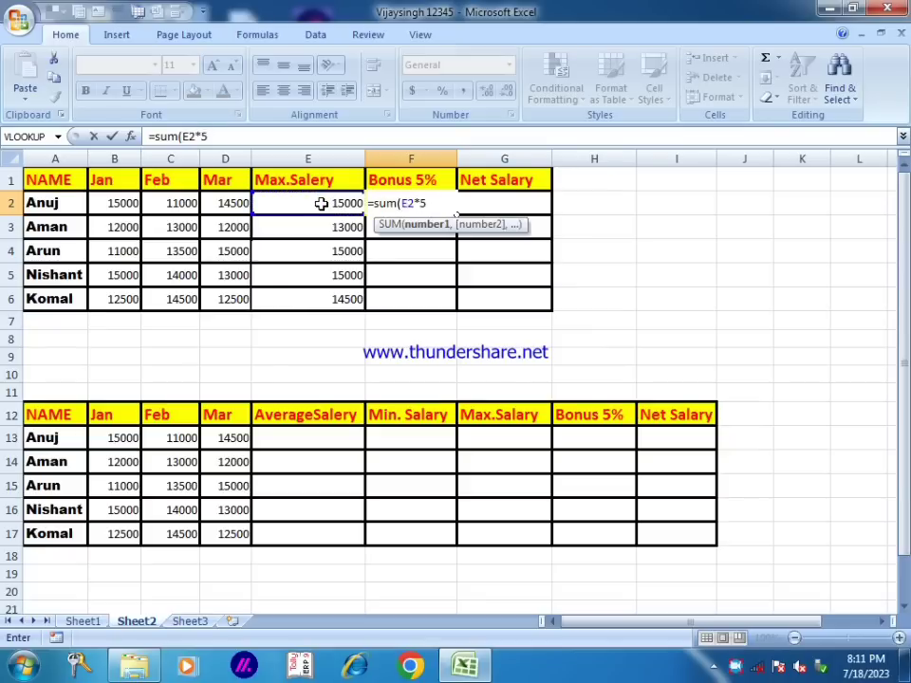
pyautogui.write('%)')
pyautogui.press('Return')
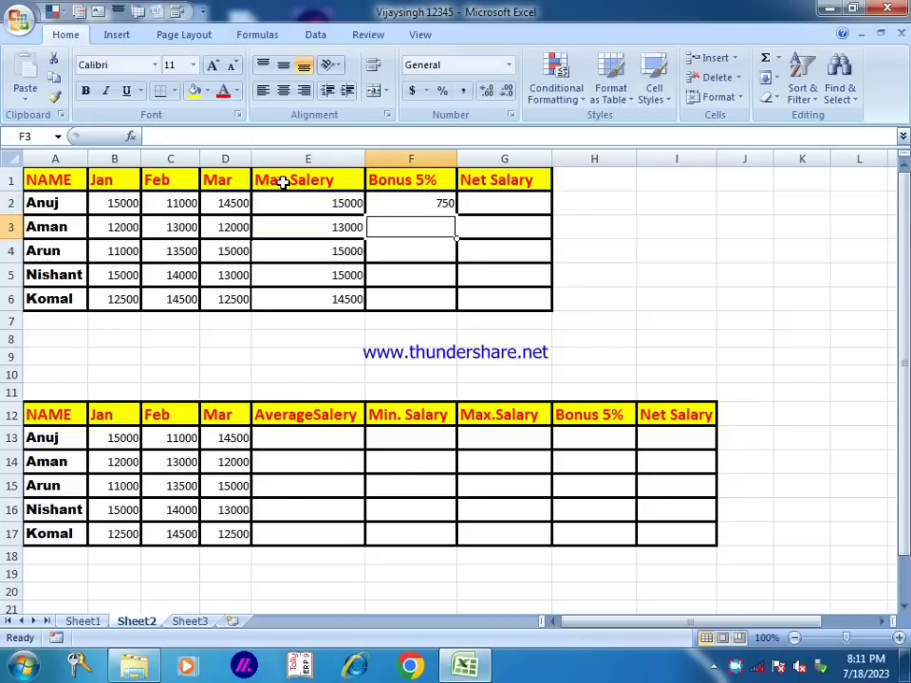
# Calculate the 5% bonus in cell F3 of the upper table with the formula =SUM(E3*5%)
pyautogui.click(514, 289)
pyautogui.click(395, 205)
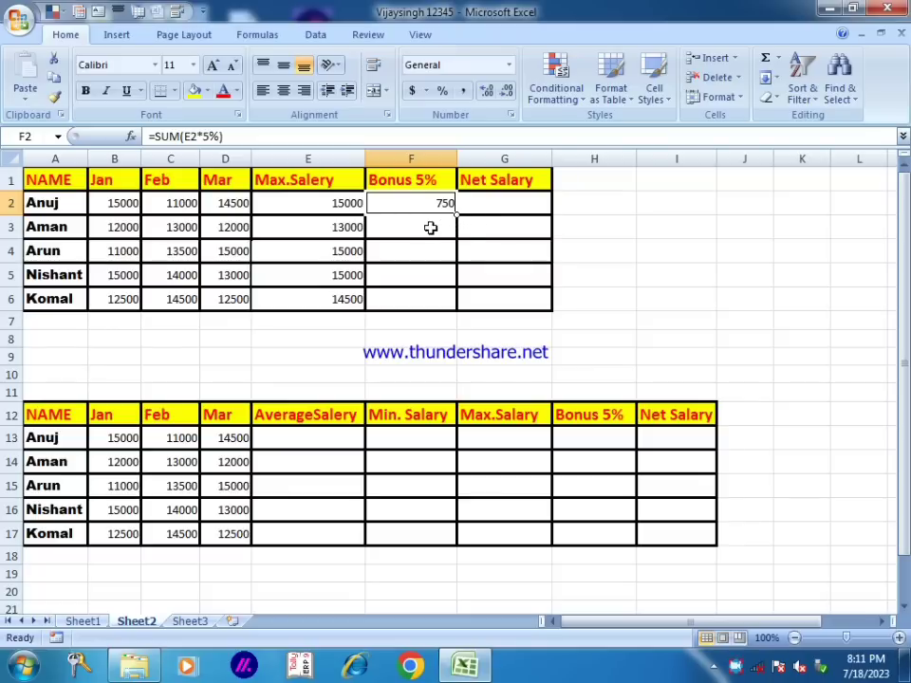
pyautogui.click(435, 228)
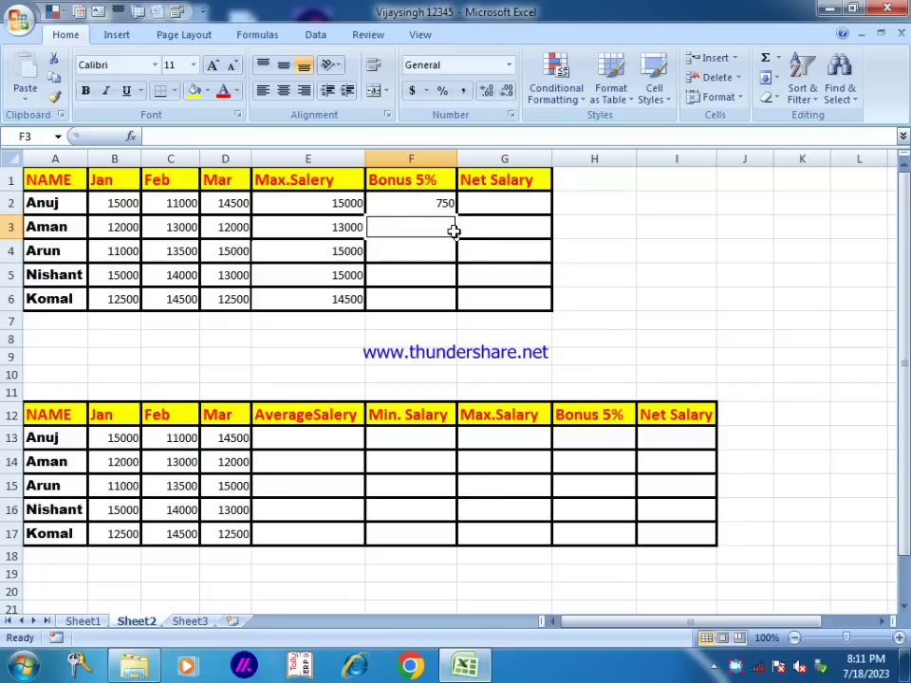
pyautogui.write('=sum(')
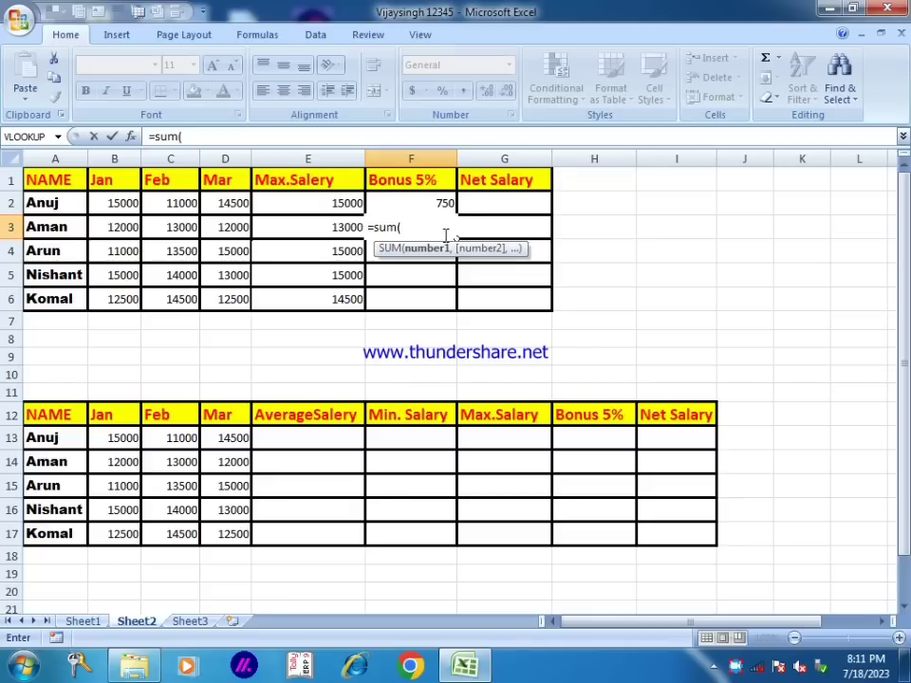
pyautogui.click(330, 227)
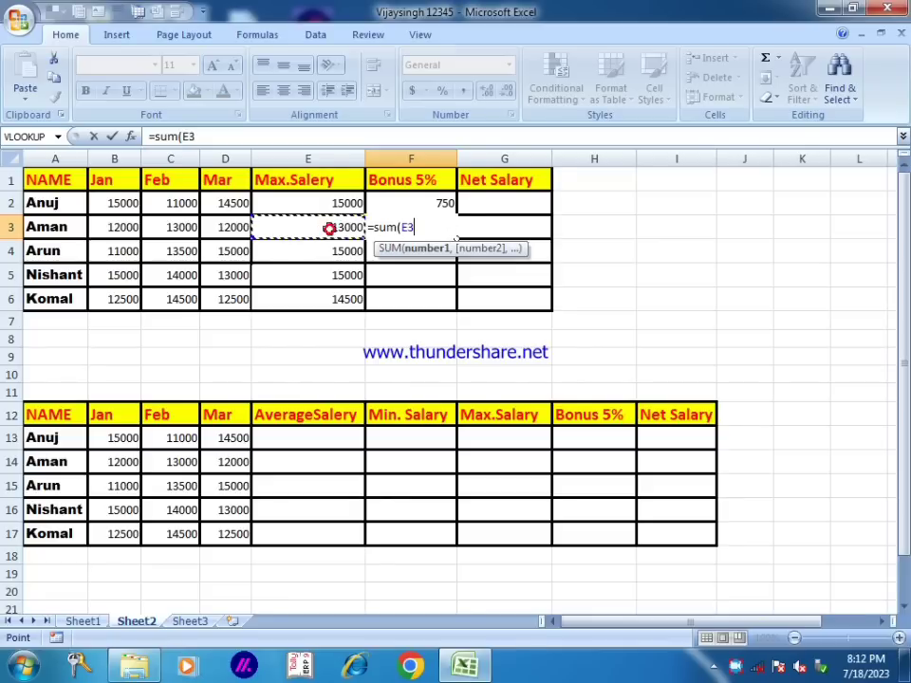
pyautogui.write('*')
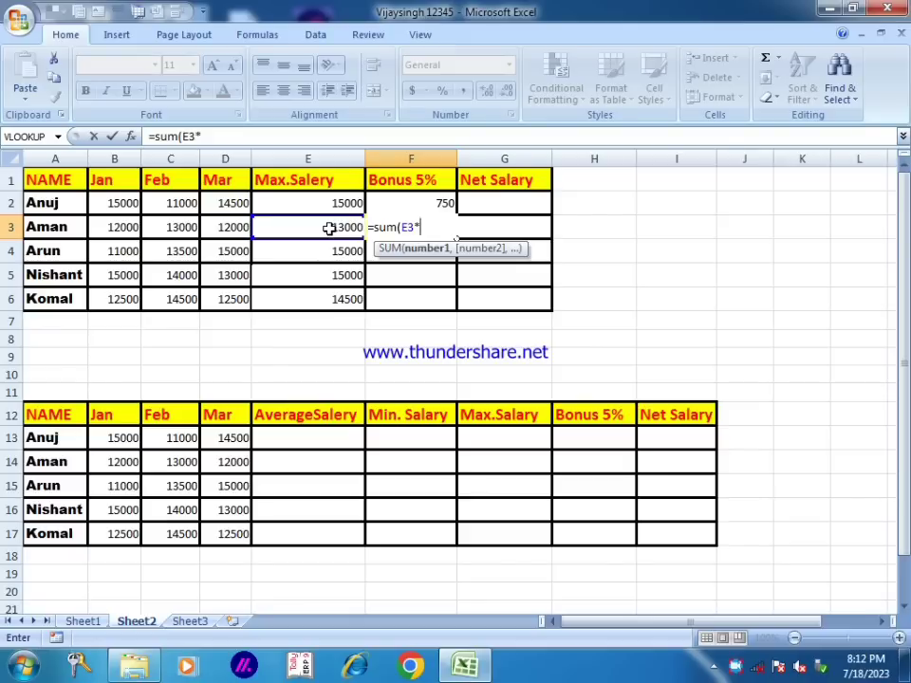
pyautogui.write('5%)')
pyautogui.press('Return')
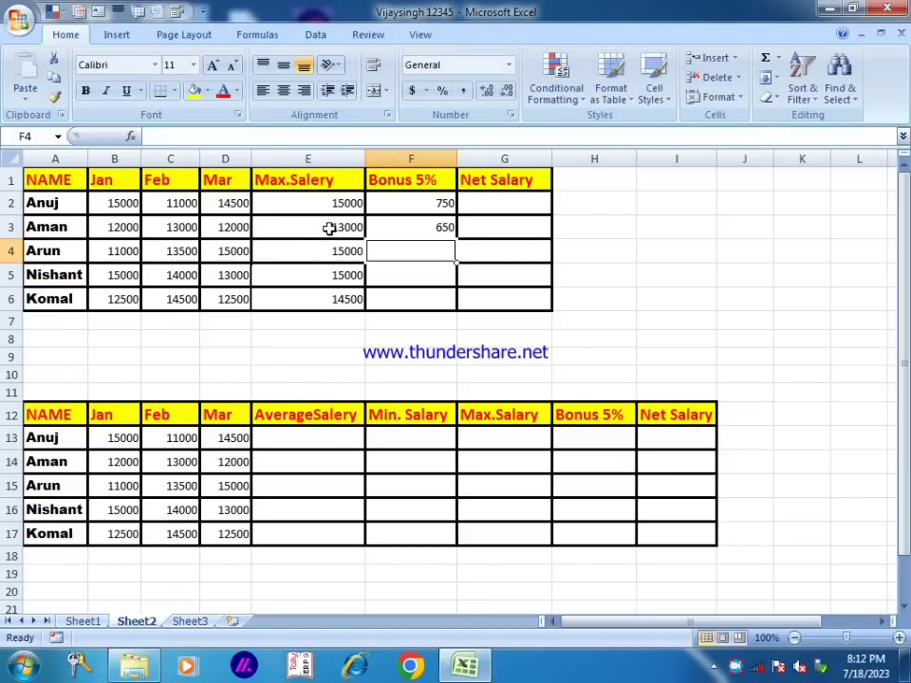
# Fill the bonus formula from F3 down through F6 in the upper table and deselect the range
pyautogui.click(393, 232)
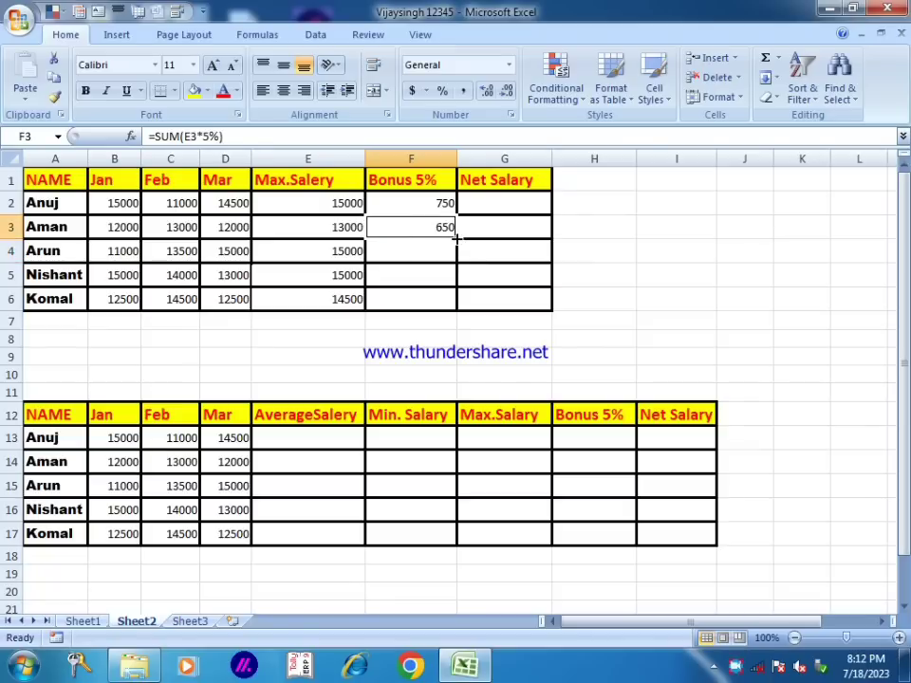
pyautogui.moveTo(457, 238); pyautogui.dragTo(455, 300)
pyautogui.click(491, 325)
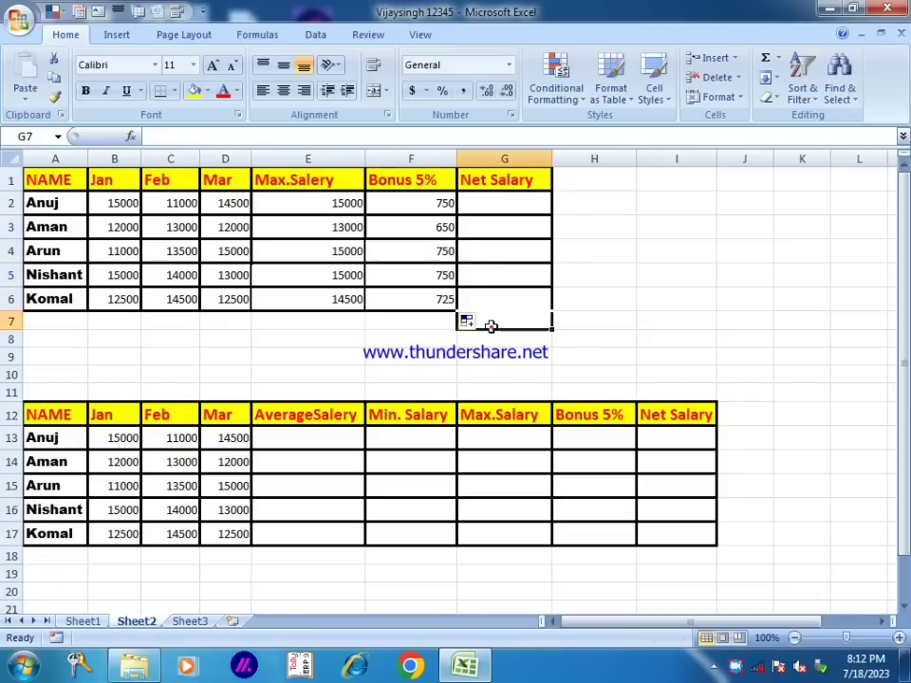
# Calculate the net salary in cell G2 of Sheet2's upper table with the formula =SUM(B2:D2)+F2, accepting the proposed formula correction
pyautogui.click(514, 201)
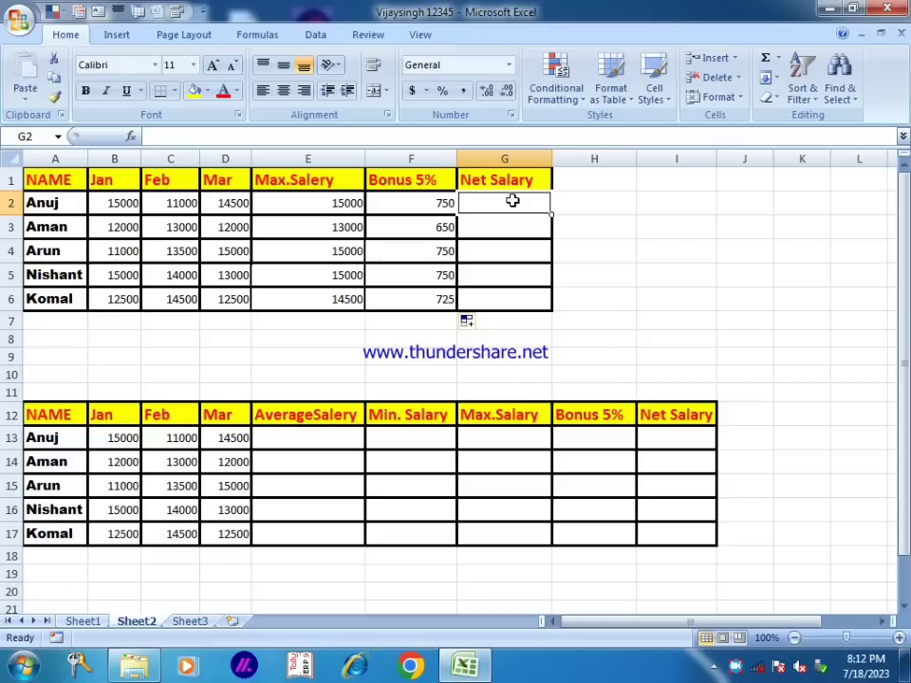
pyautogui.write('=')
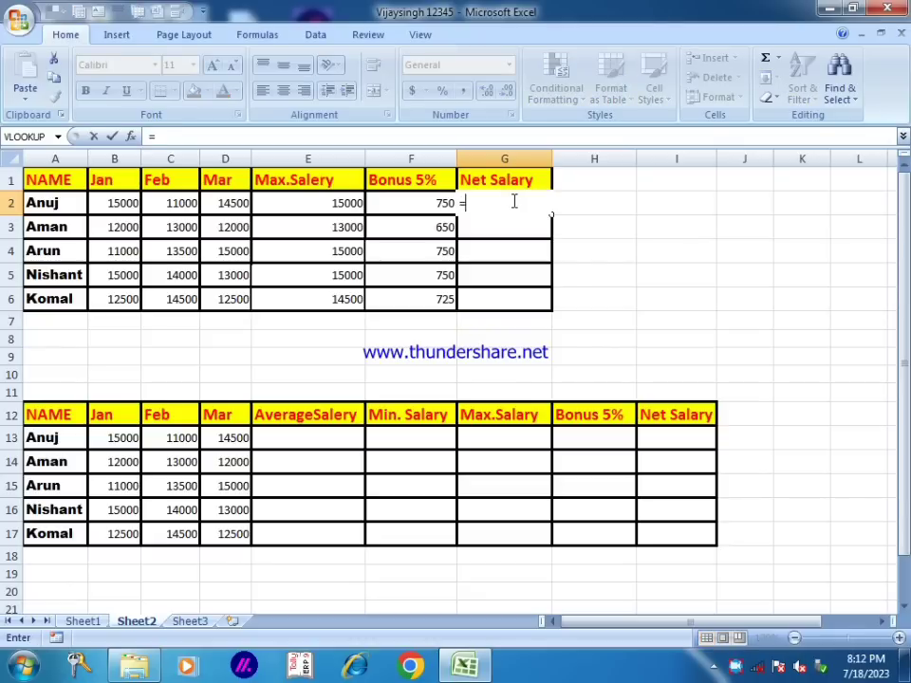
pyautogui.write('sum(')
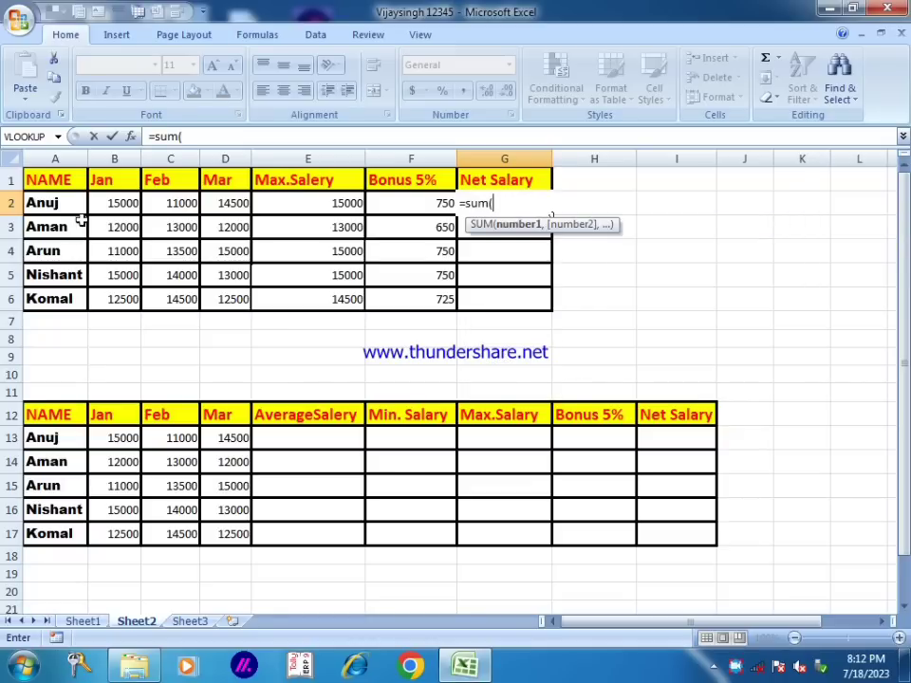
pyautogui.moveTo(106, 203); pyautogui.dragTo(238, 203)
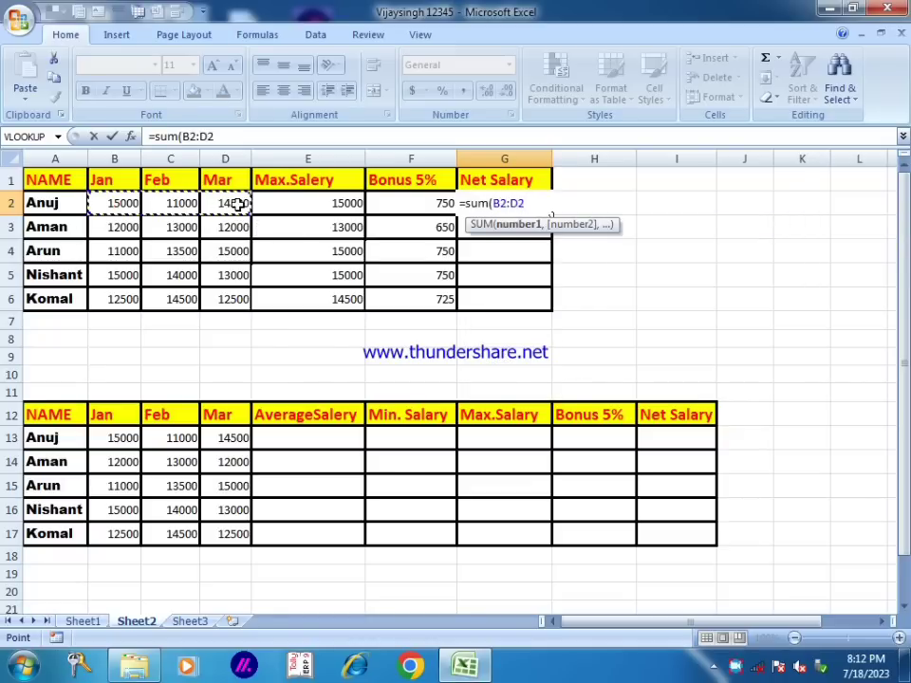
pyautogui.write(')+')
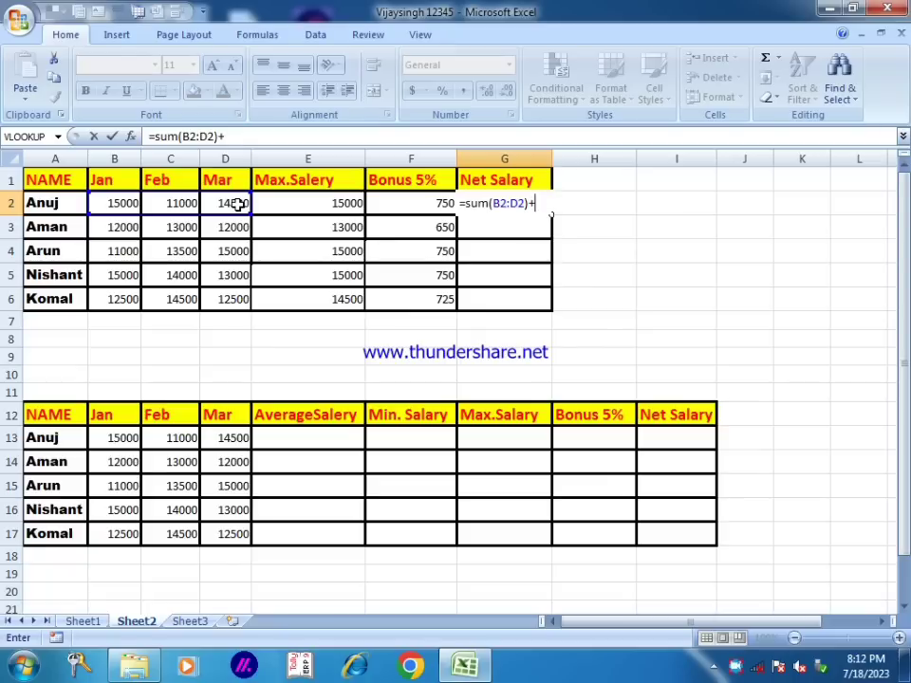
pyautogui.write('f2')
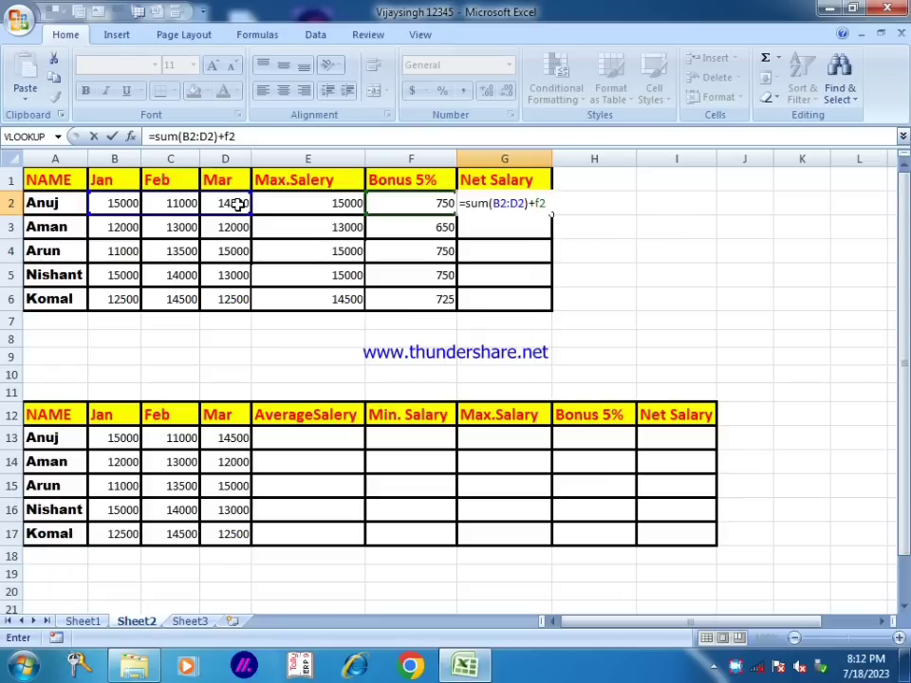
pyautogui.write(')')
pyautogui.press('Return')
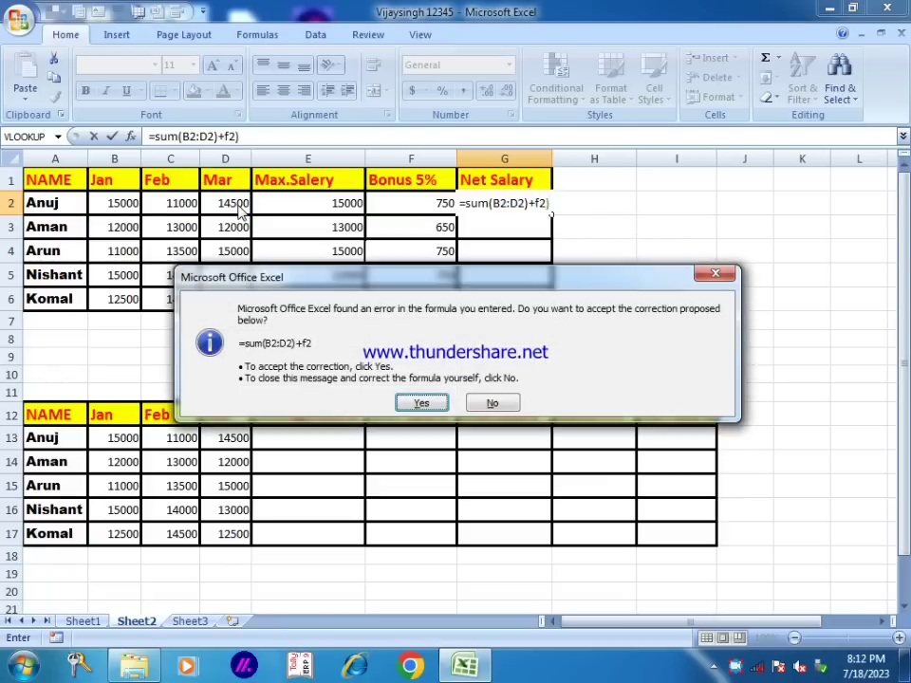
pyautogui.press('Return')
# Fill the net salary formula from G2 down through G6 in Sheet2's upper table and deselect the range
pyautogui.press('Up')
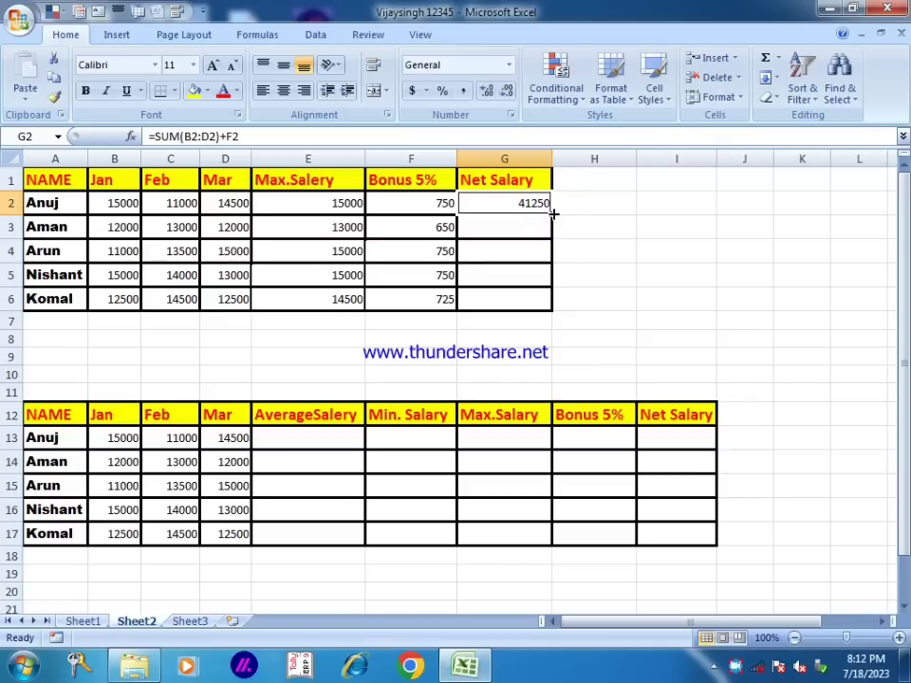
pyautogui.moveTo(553, 214); pyautogui.dragTo(541, 305)
pyautogui.click(610, 270)
# Review the bonus and net salary formulas in the upper table and the blank calculation columns of the lower table
pyautogui.click(500, 301)
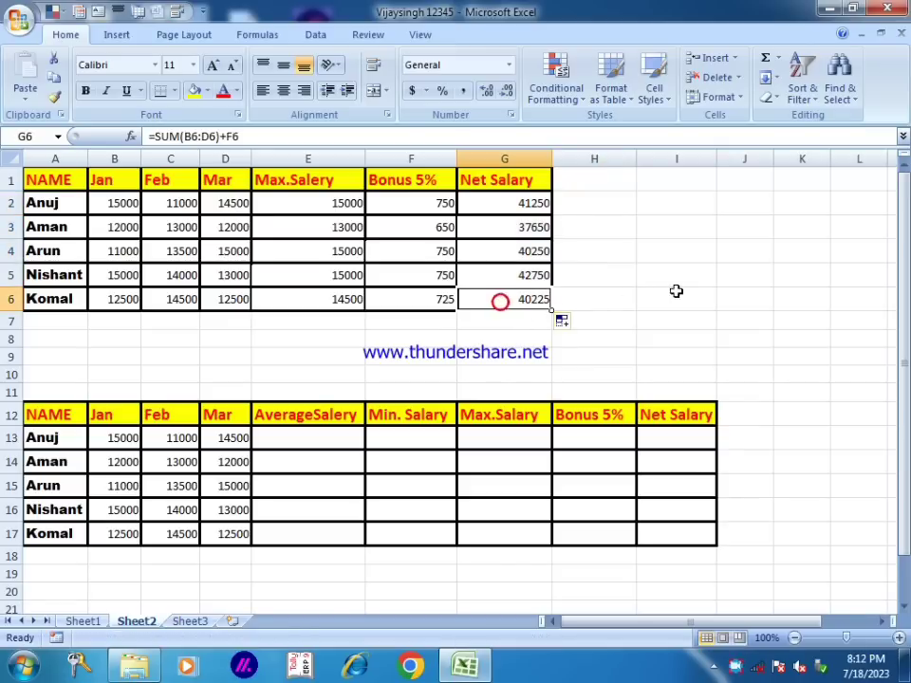
pyautogui.click(676, 292)
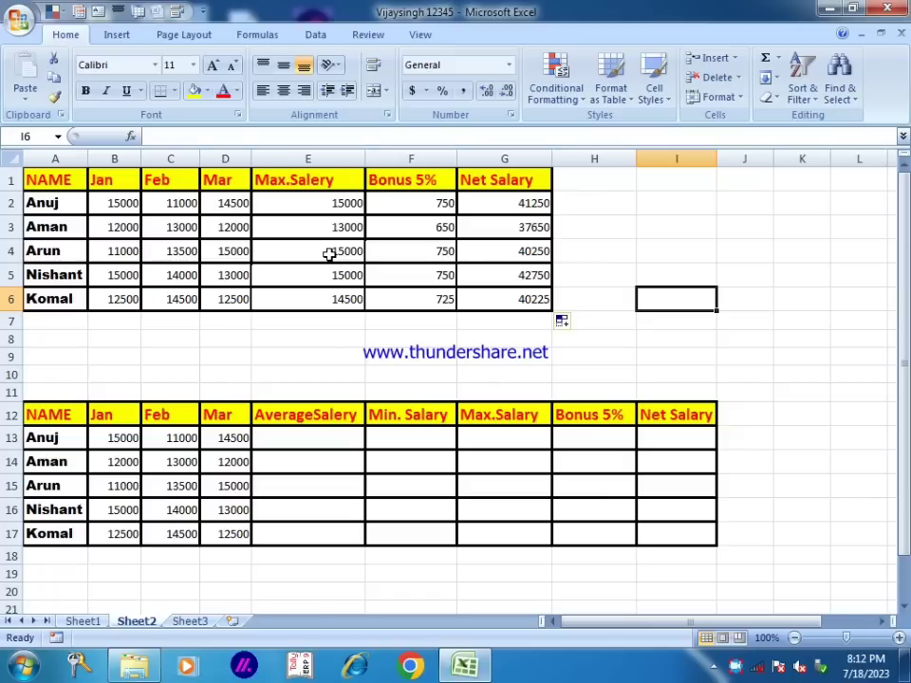
pyautogui.click(413, 228)
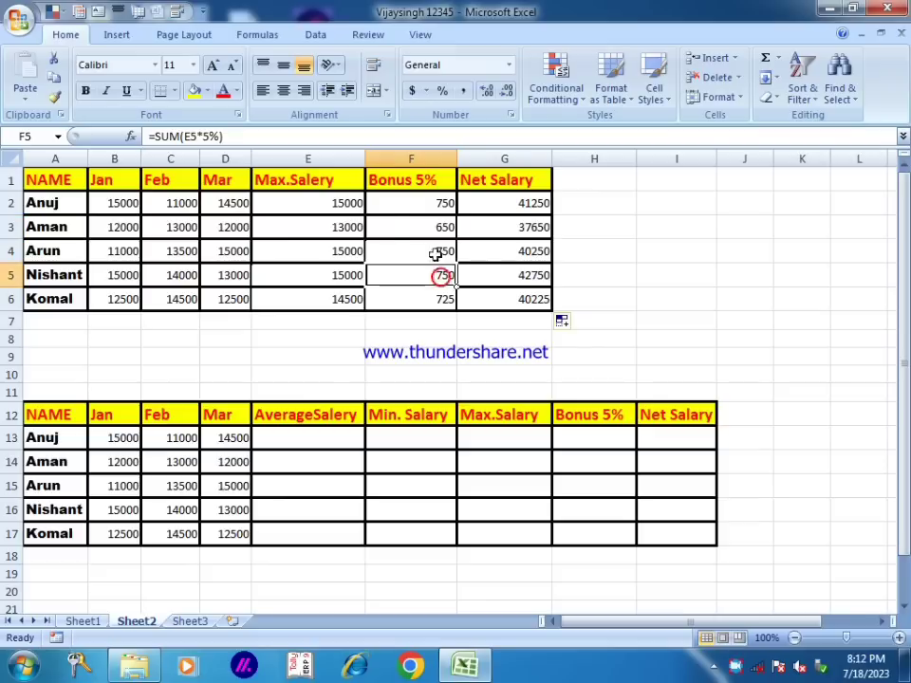
pyautogui.click(429, 276)
pyautogui.click(426, 295)
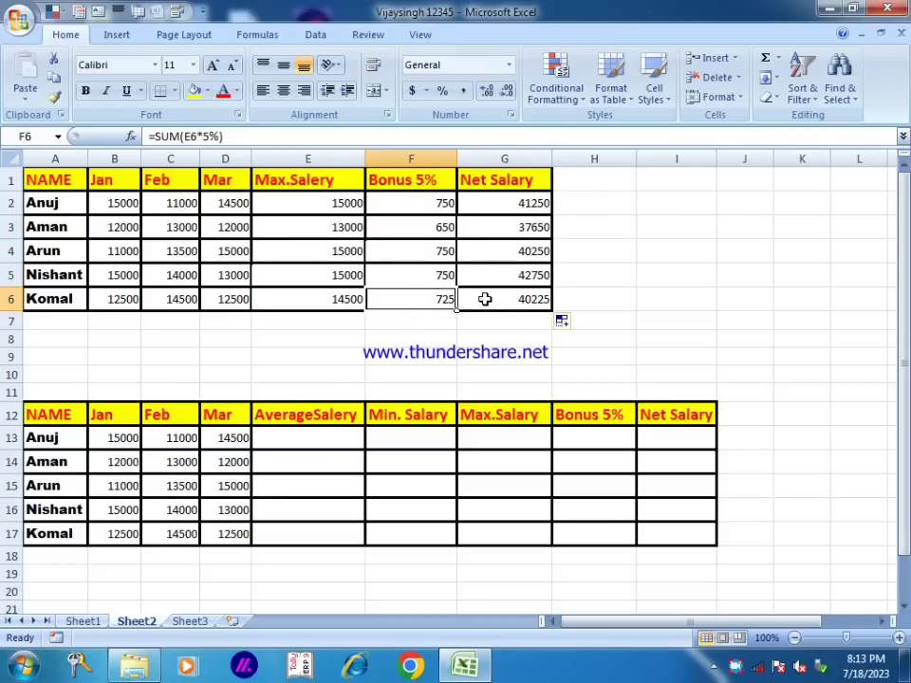
pyautogui.click(486, 299)
pyautogui.click(565, 368)
pyautogui.moveTo(368, 441); pyautogui.dragTo(408, 463)
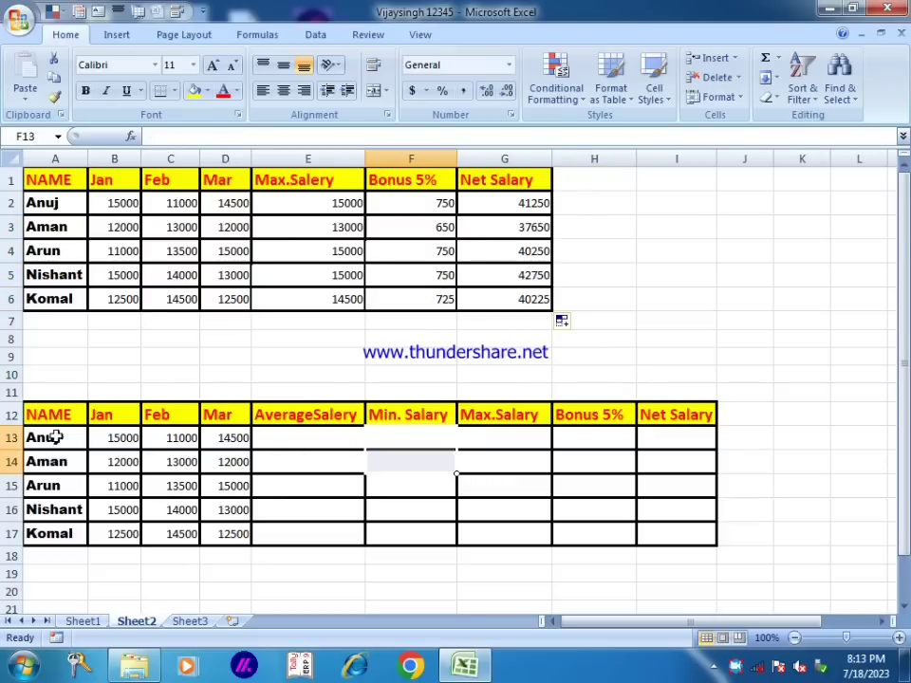
pyautogui.click(315, 423)
pyautogui.click(391, 436)
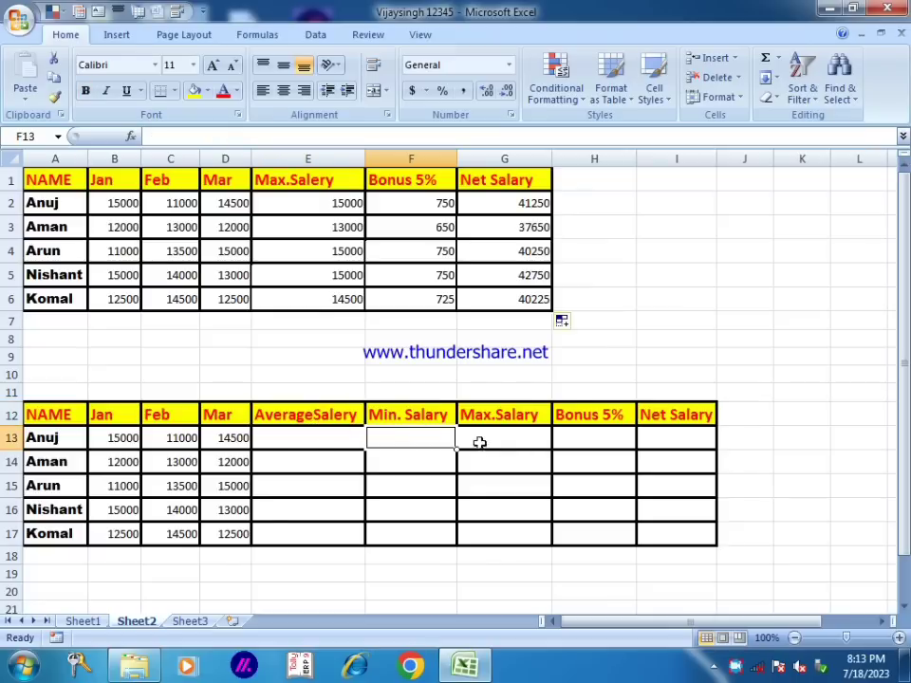
pyautogui.click(513, 435)
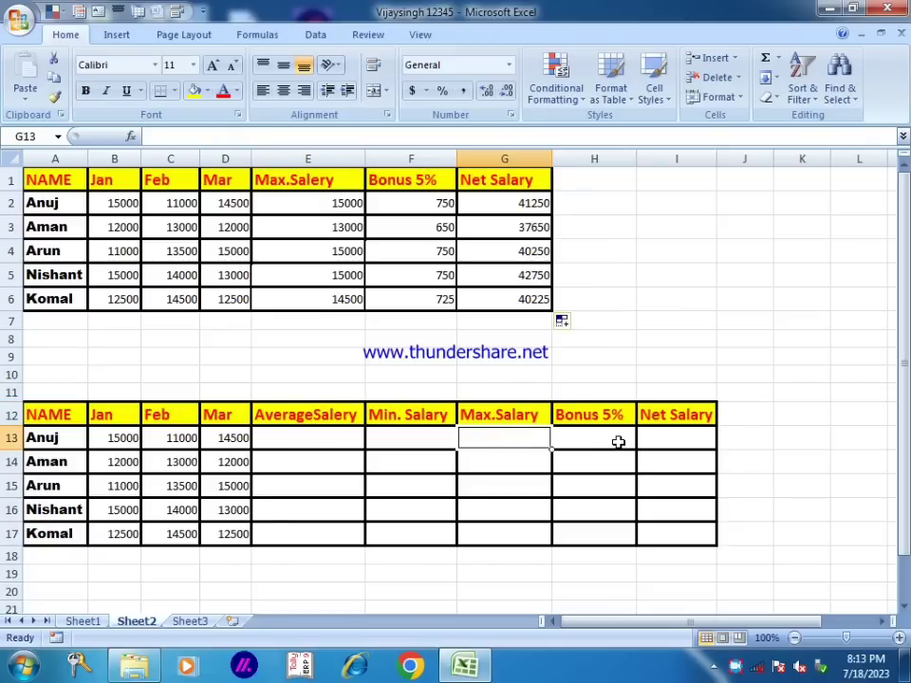
pyautogui.click(608, 437)
pyautogui.click(677, 437)
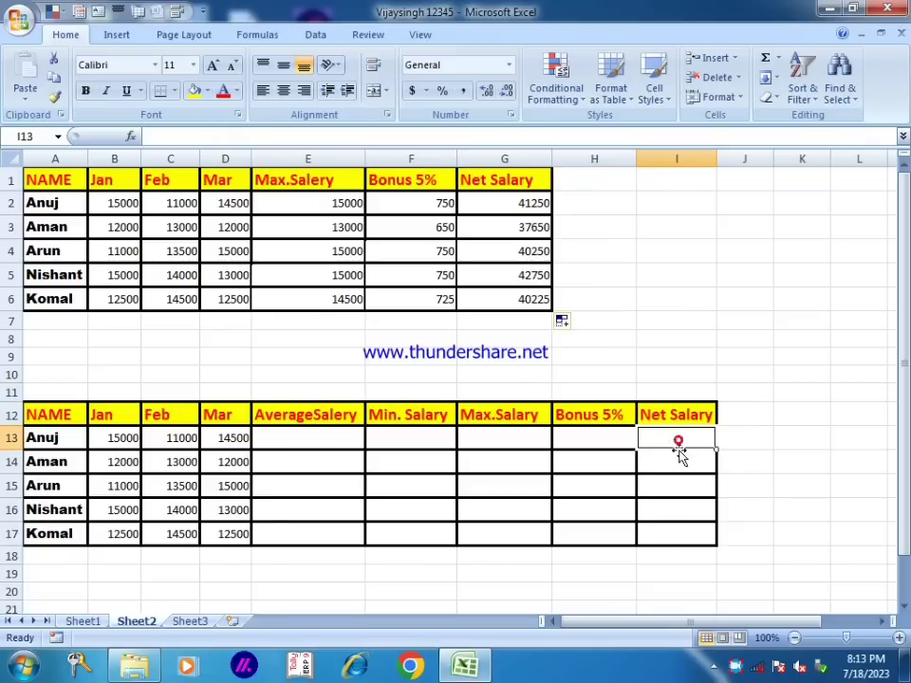
# Calculate the average salary in cell E13 of Sheet2's lower table with the formula =AVERAGE(B13:D13)
pyautogui.click(319, 436)
pyautogui.write('=av')
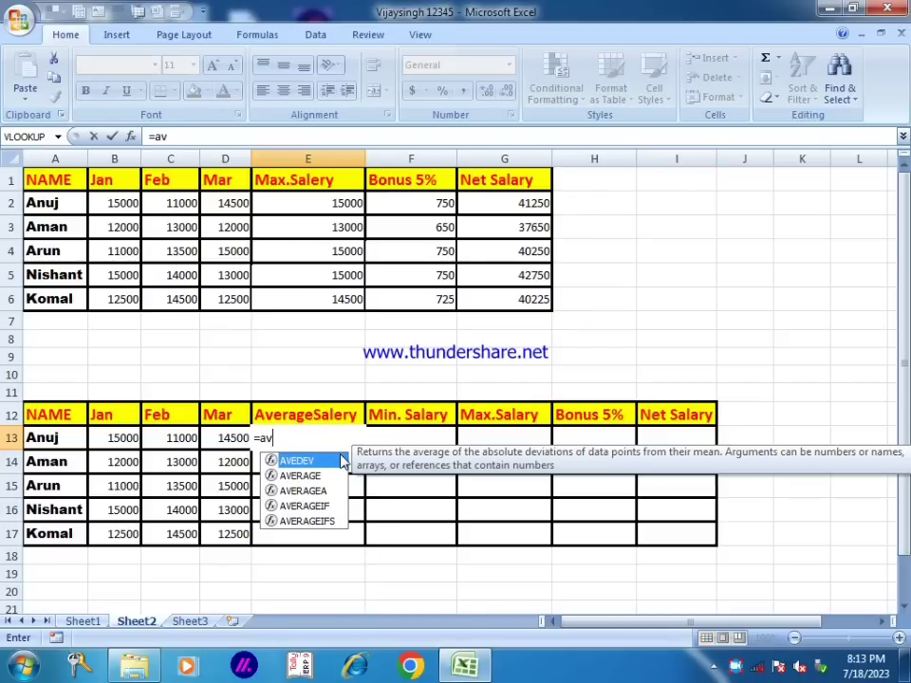
pyautogui.press('Down')
pyautogui.press('Tab')
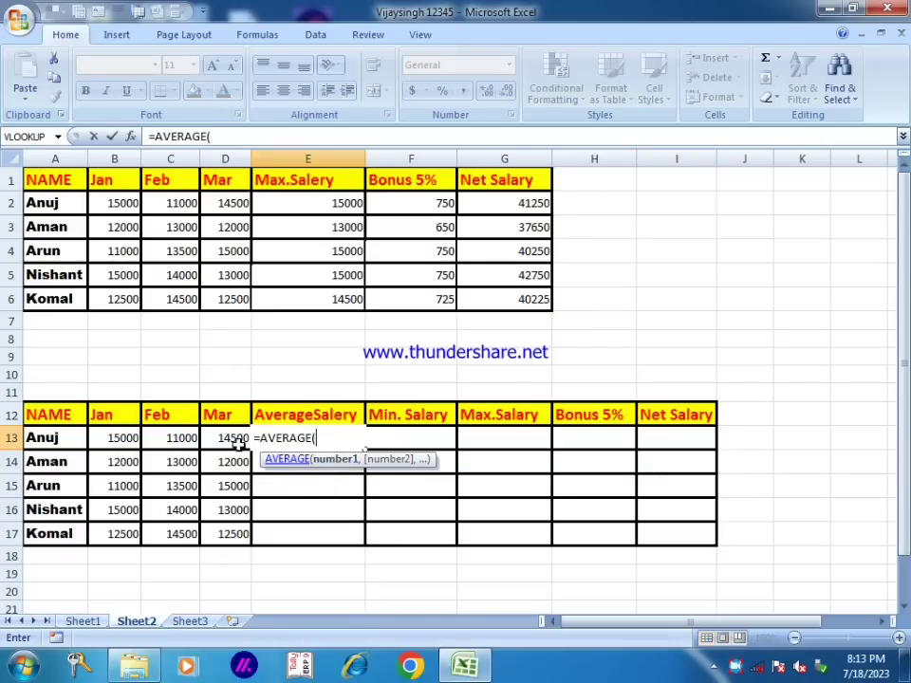
pyautogui.moveTo(102, 437); pyautogui.dragTo(212, 437)
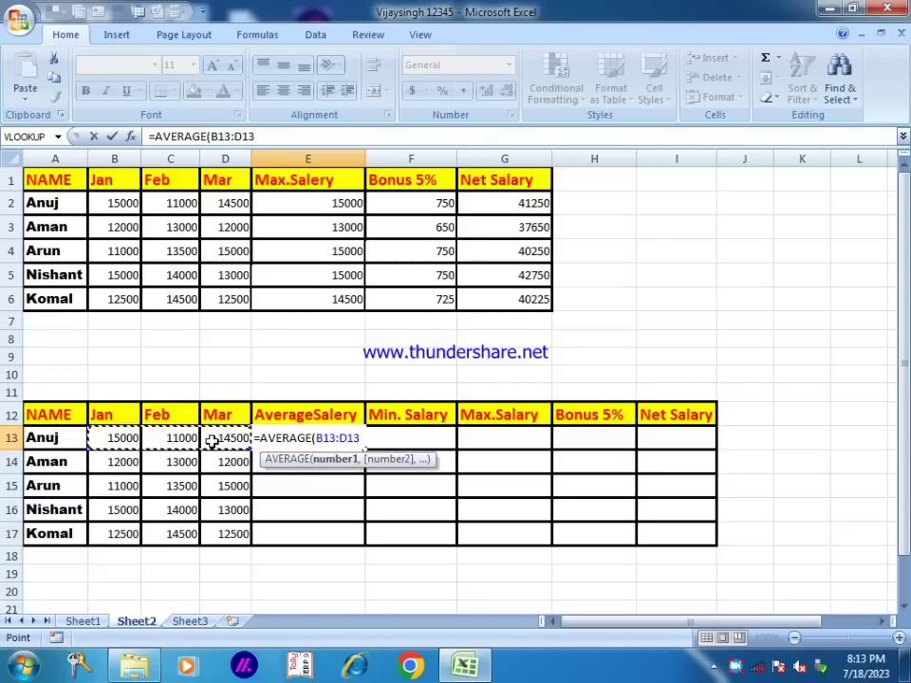
pyautogui.write(')')
pyautogui.press('Return')
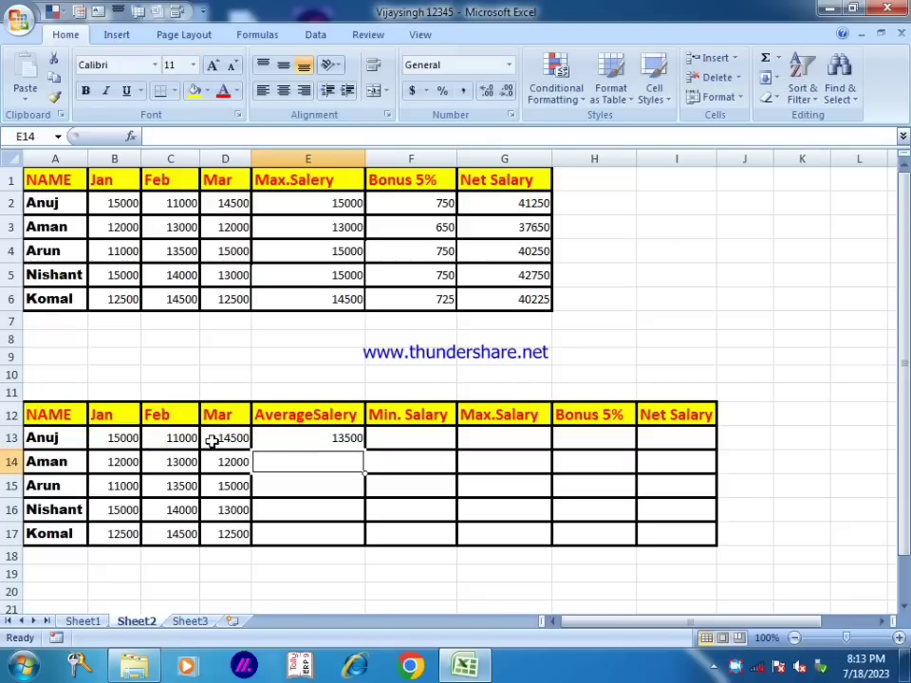
# Fill the average salary formula from E13 down through E17 in Sheet2's lower table and deselect the range
pyautogui.click(287, 439)
pyautogui.click(339, 438)
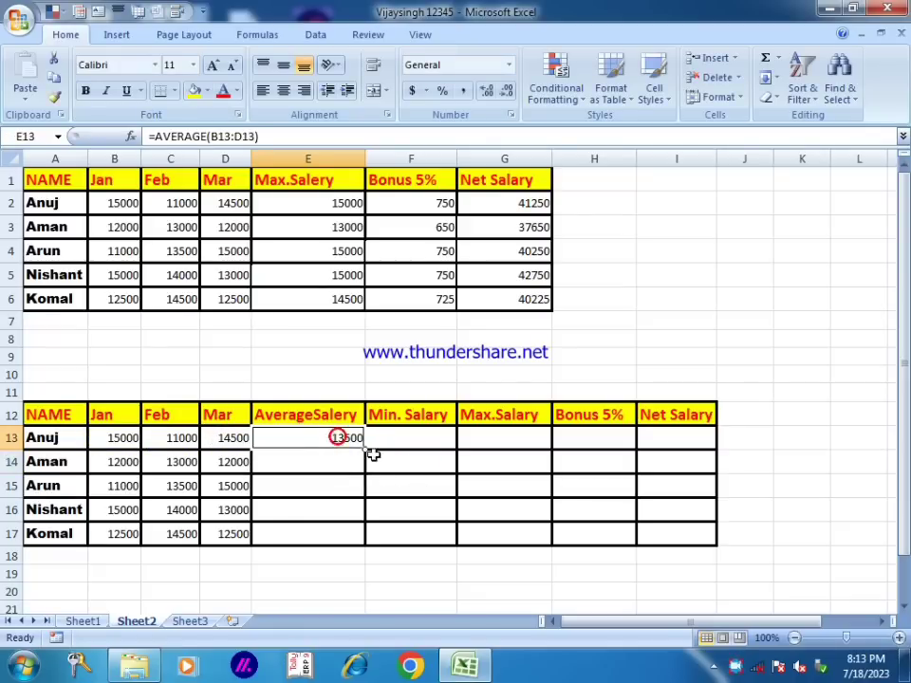
pyautogui.moveTo(368, 451); pyautogui.dragTo(353, 549)
pyautogui.click(423, 491)
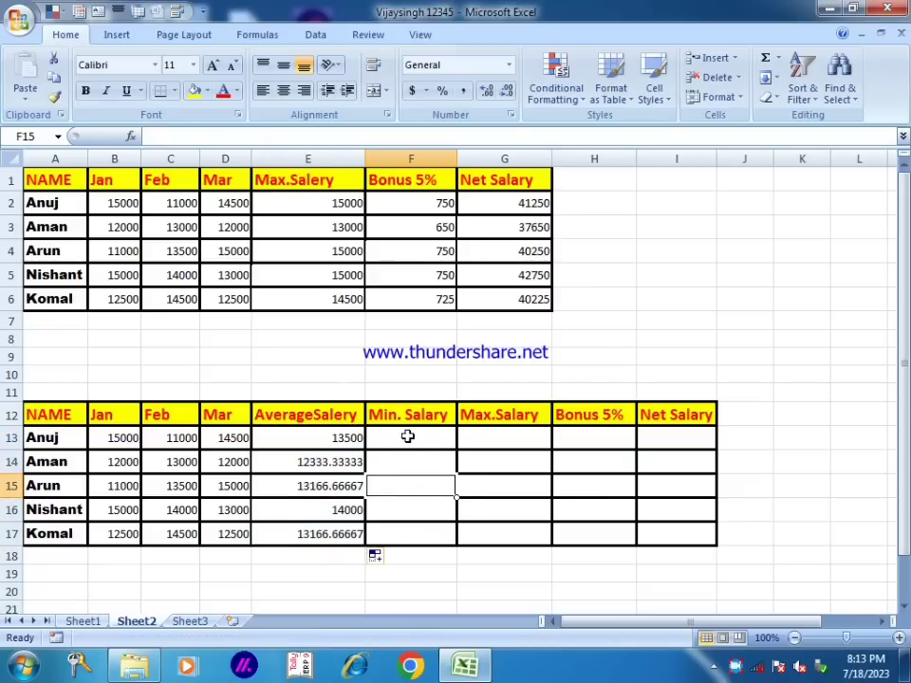
# Calculate the minimum salary in cell F13 of Sheet2's lower table with the formula =MIN(E13:E17)
pyautogui.click(407, 437)
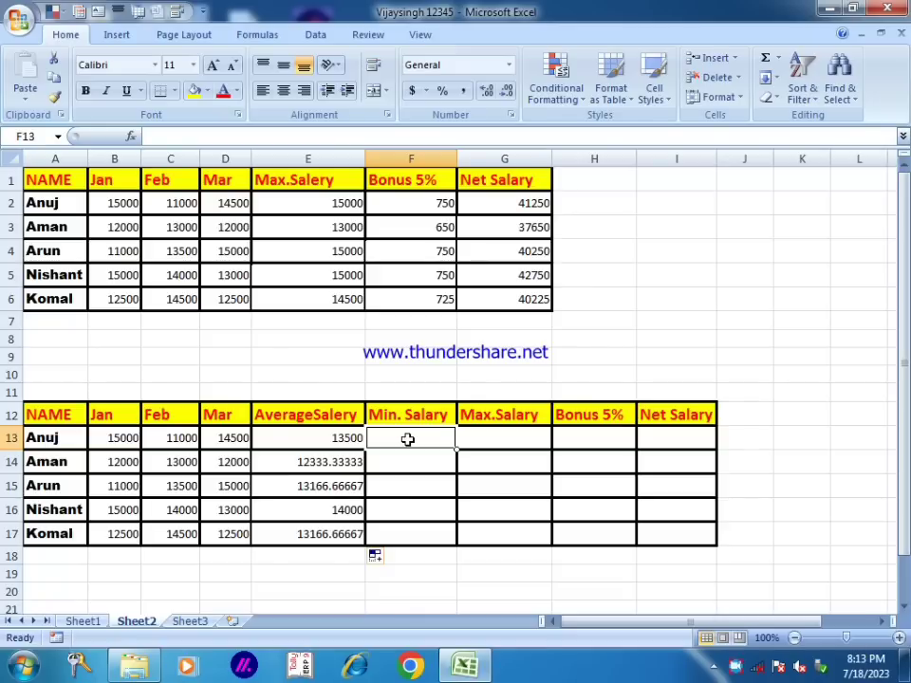
pyautogui.write('=')
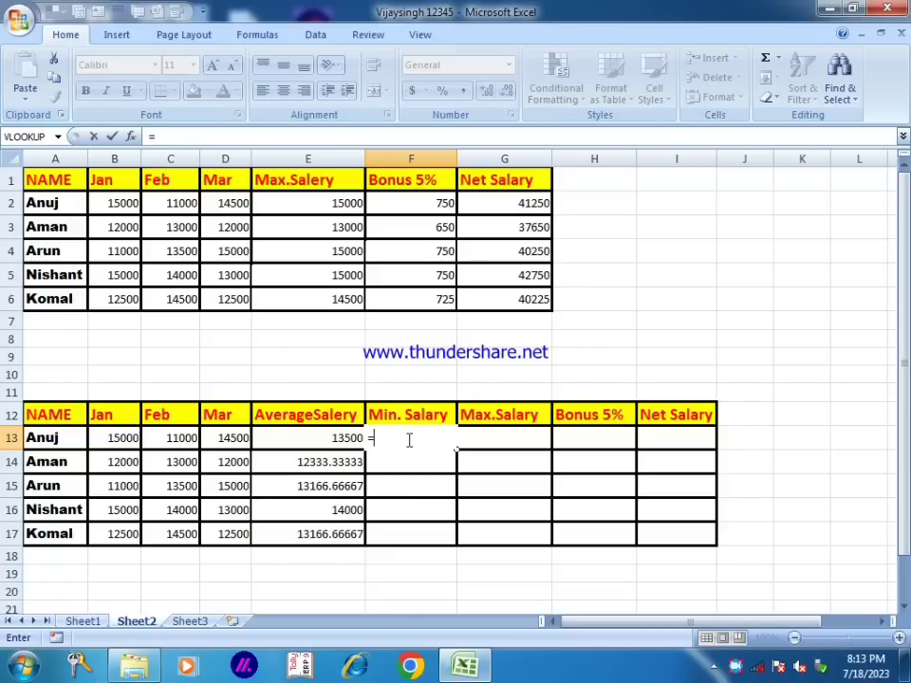
pyautogui.write('min')
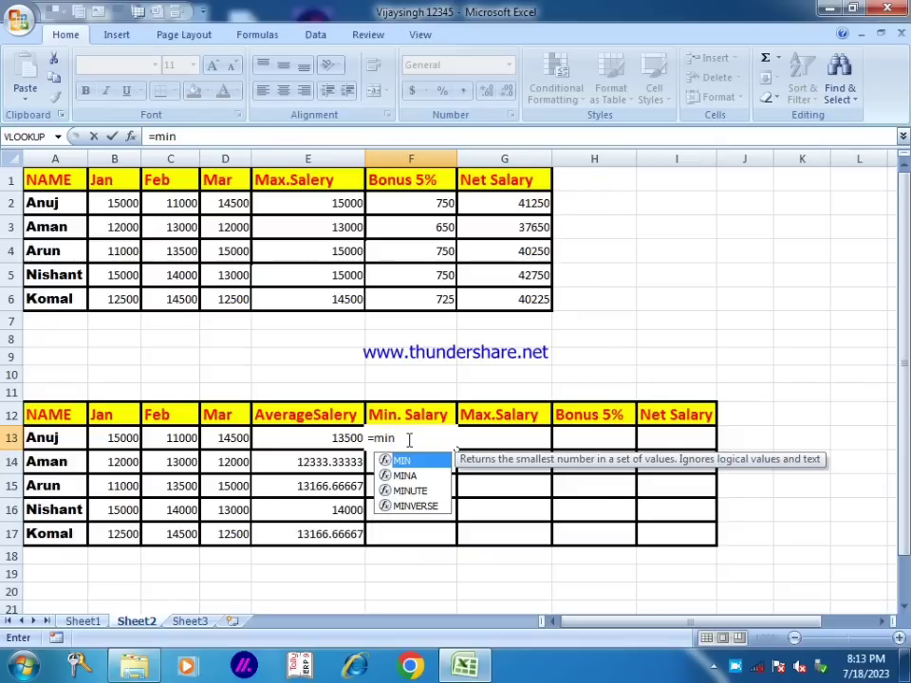
pyautogui.press('Tab')
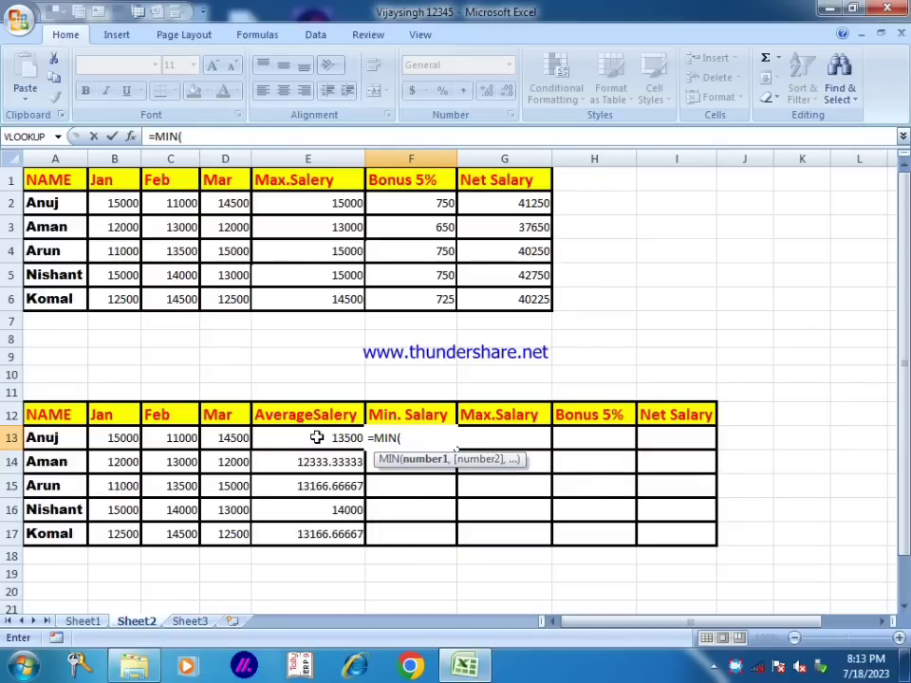
pyautogui.moveTo(313, 437); pyautogui.dragTo(311, 533)
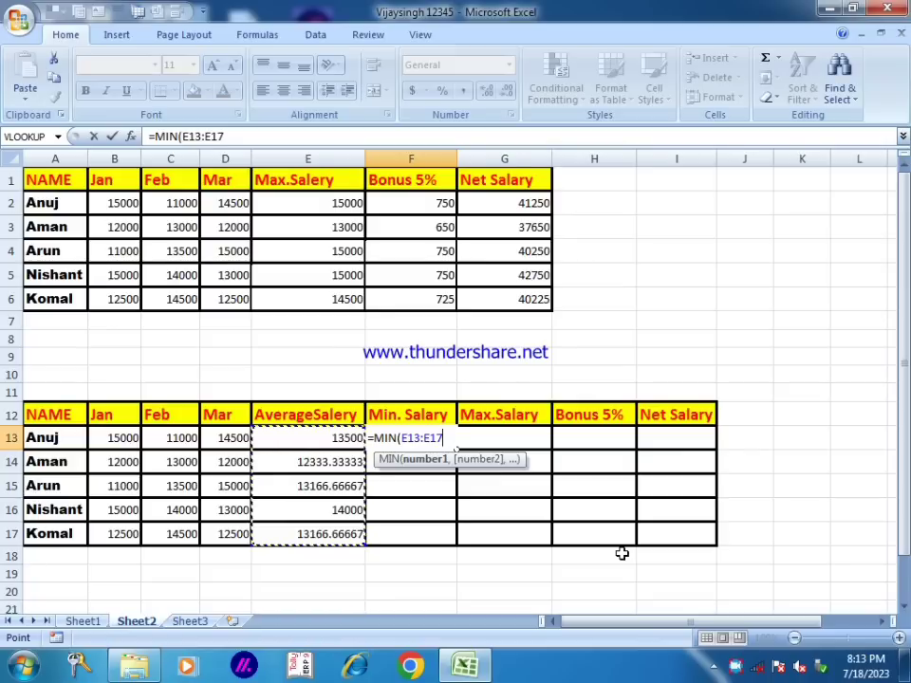
pyautogui.write(')')
pyautogui.press('Return')
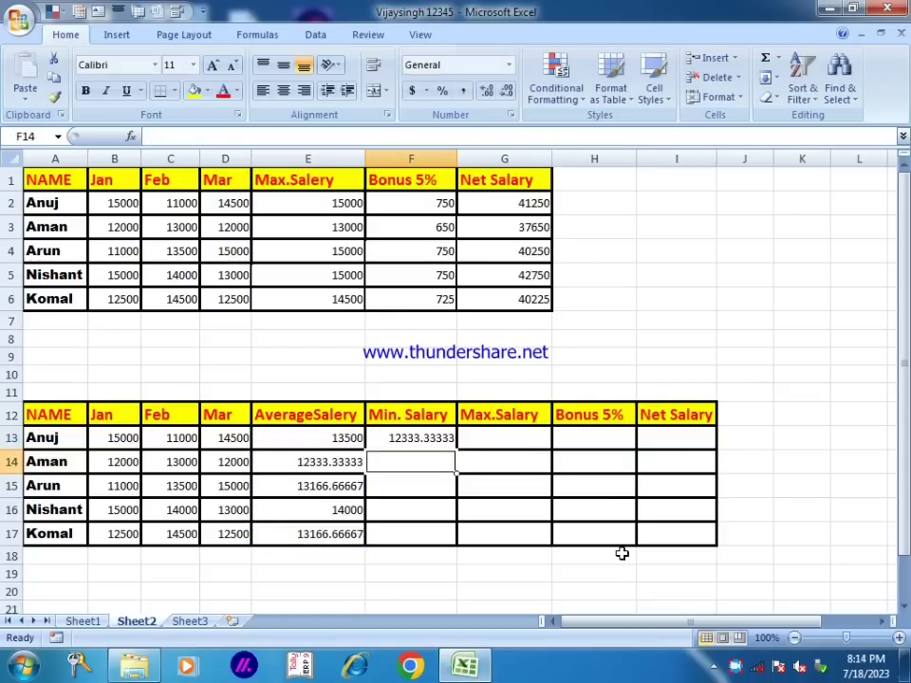
pyautogui.click(413, 438)
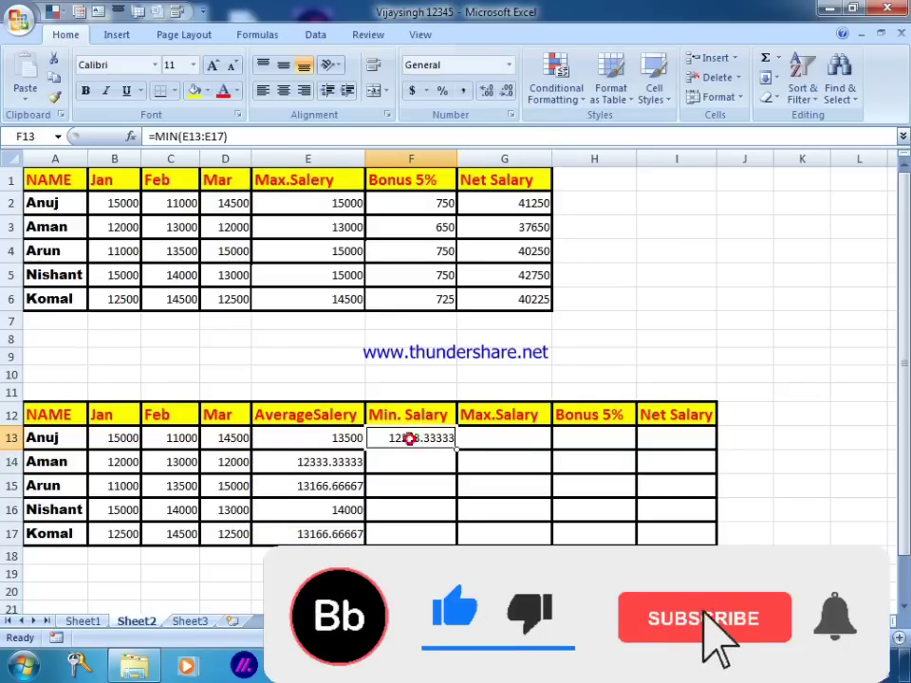